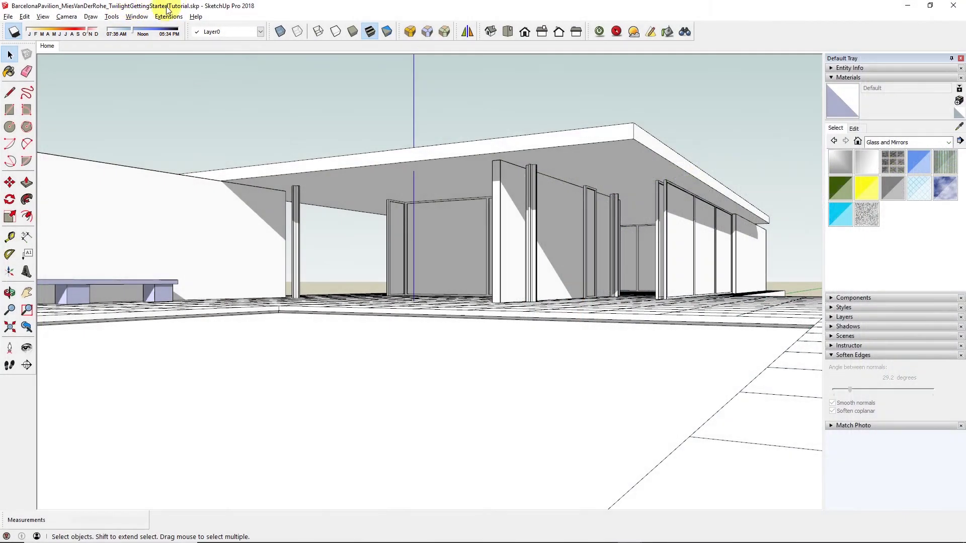
- Reopen the Barcelona Pavilion model with the Twilight Render toolbar loaded
click(299, 89)
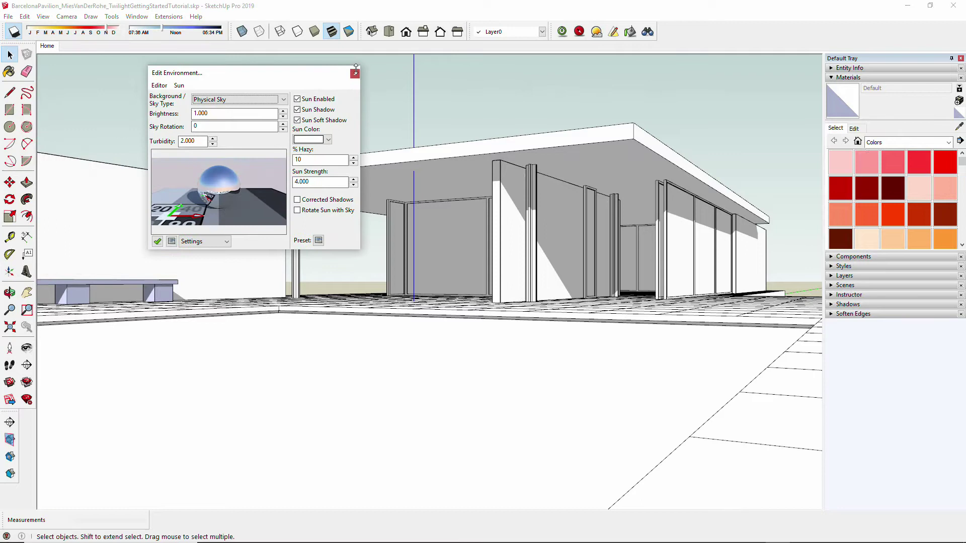
- Open the Exploration Render window and set the final render width to 500
click(562, 31)
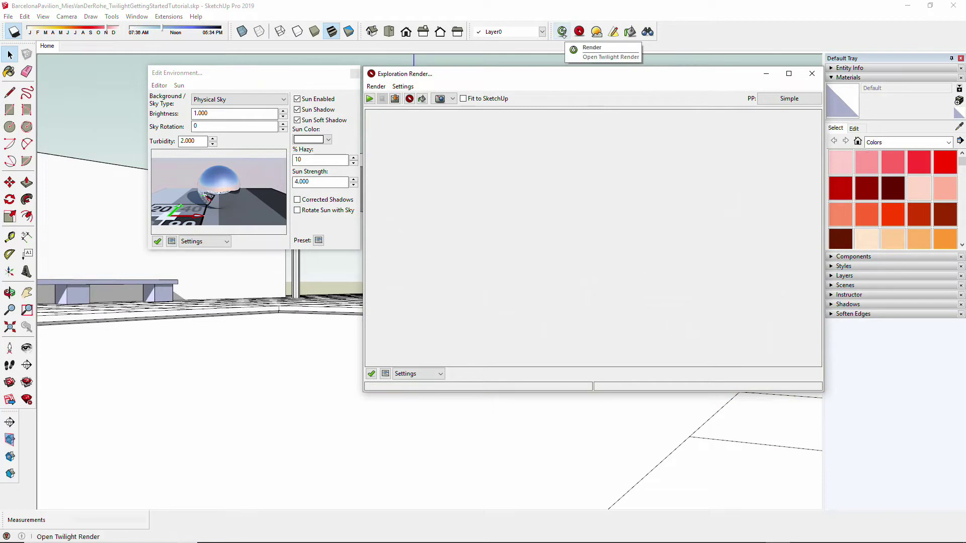
click(562, 33)
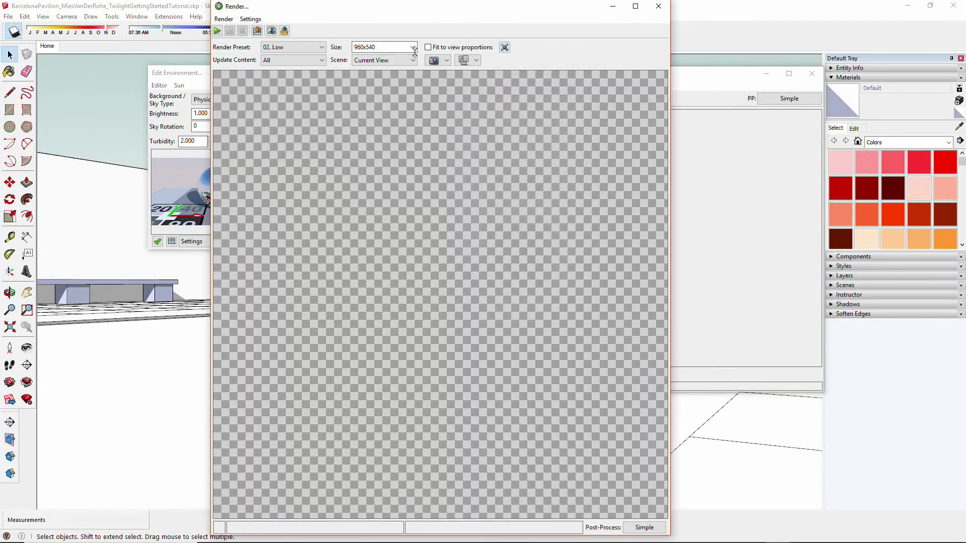
click(394, 47)
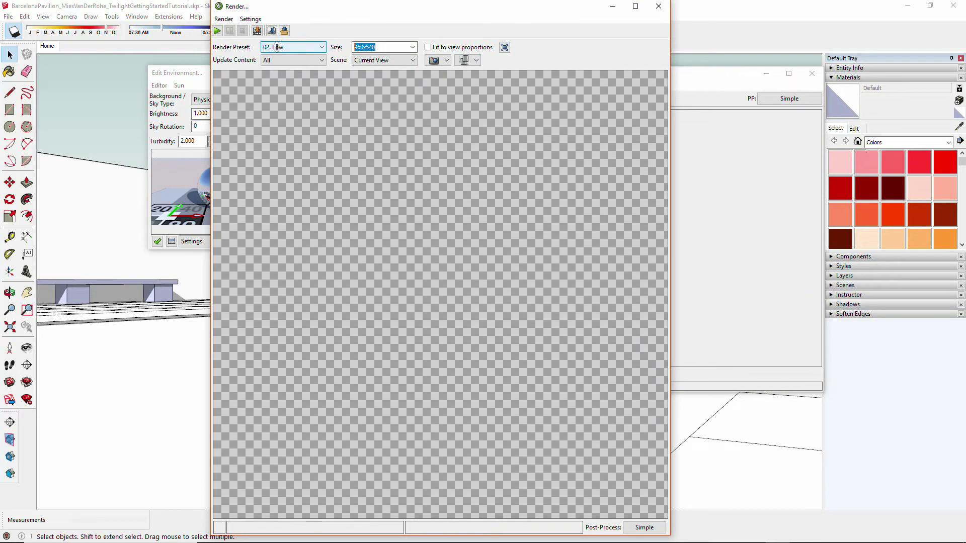
click(411, 47)
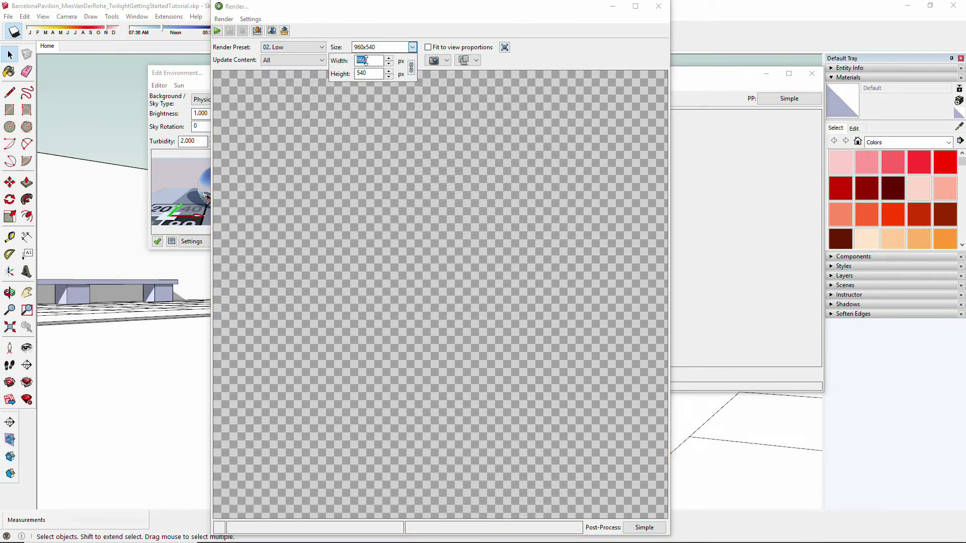
text(500)
click(420, 145)
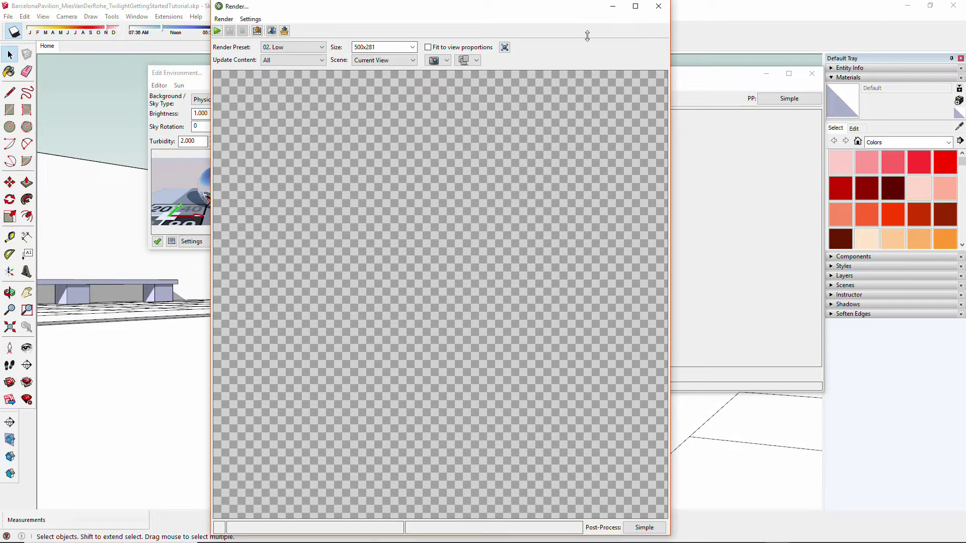
click(660, 6)
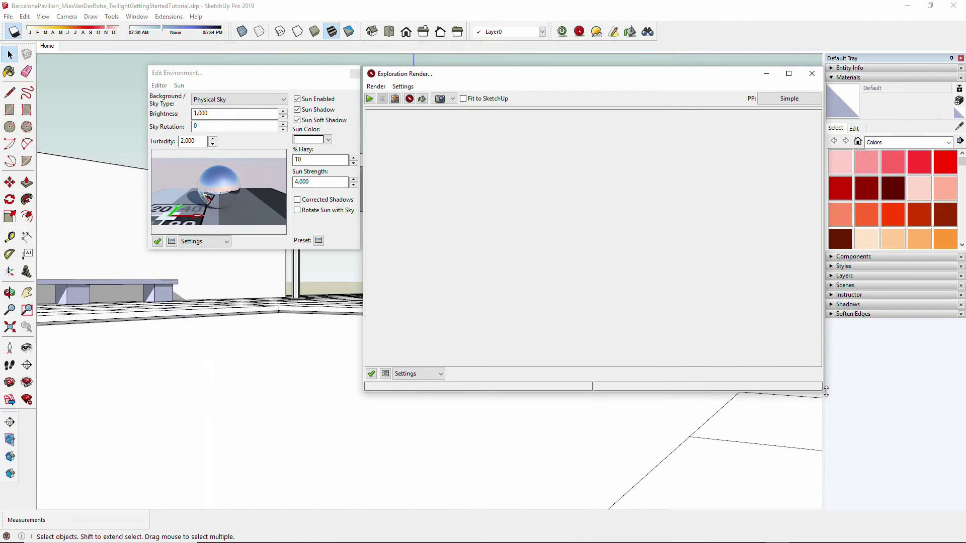
- Start an exploration render using the 08. Exterior Daytime preset
drag(824, 392, 703, 339)
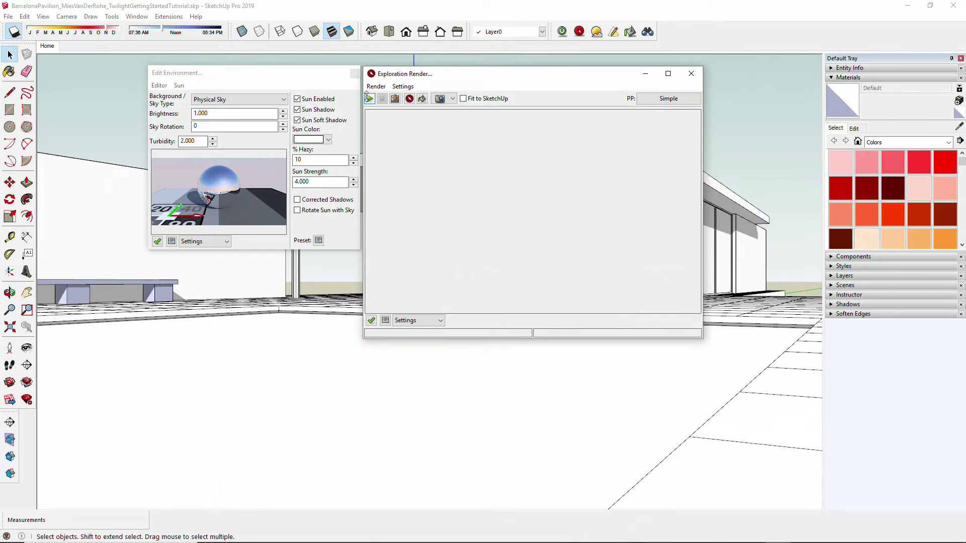
click(409, 98)
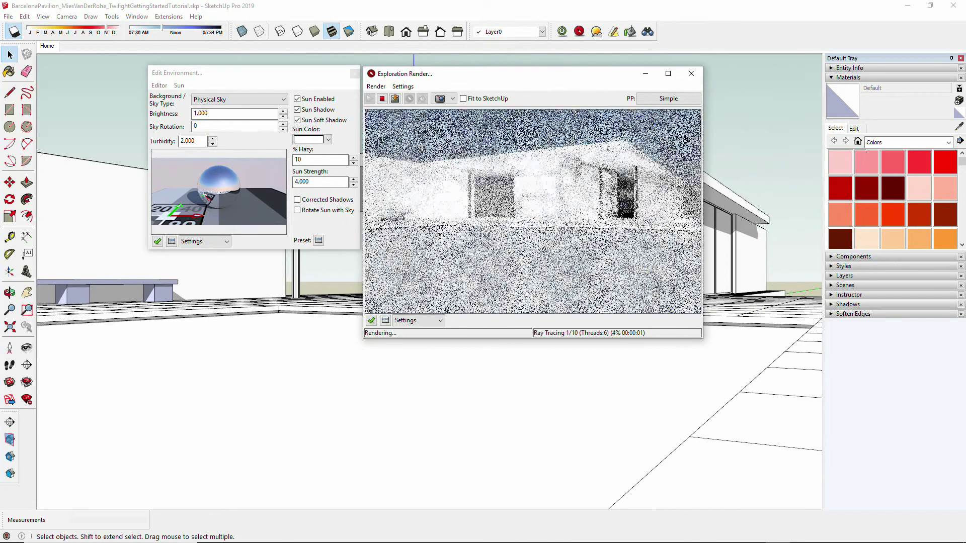
click(385, 320)
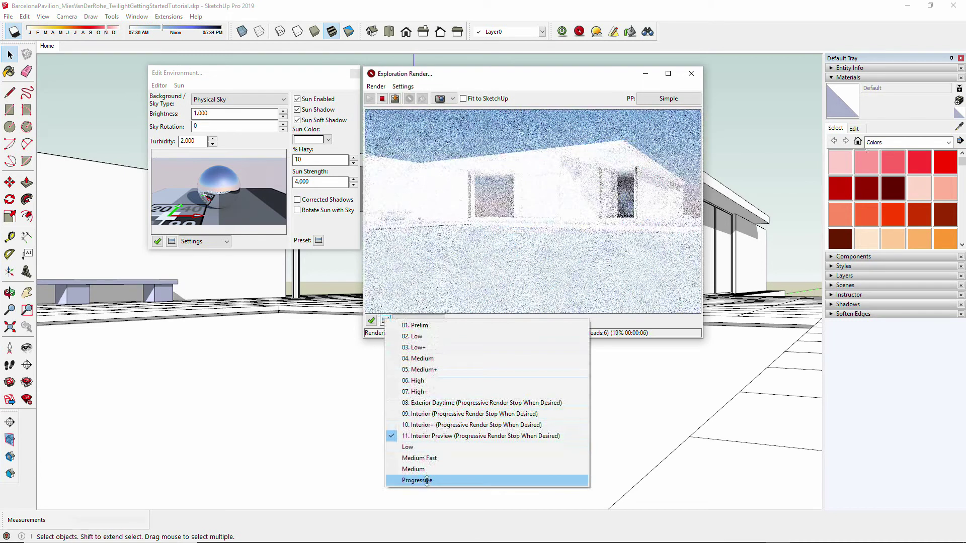
click(422, 404)
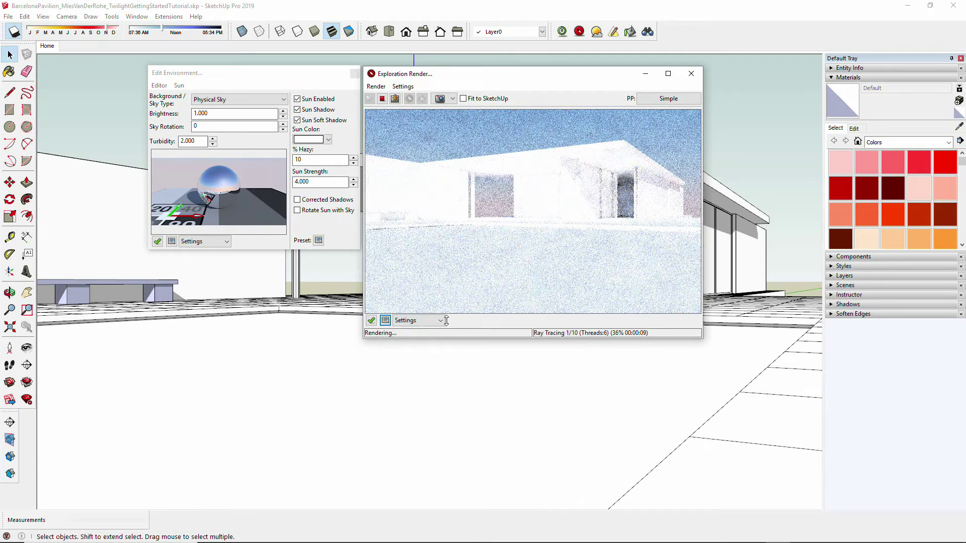
- Turn on Denoise Rendering in the exploration render settings
click(405, 86)
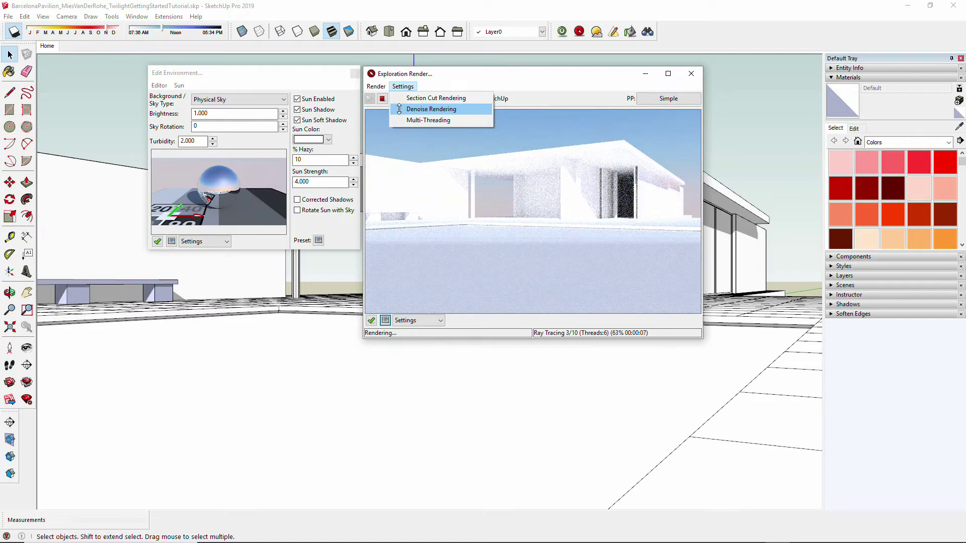
click(399, 108)
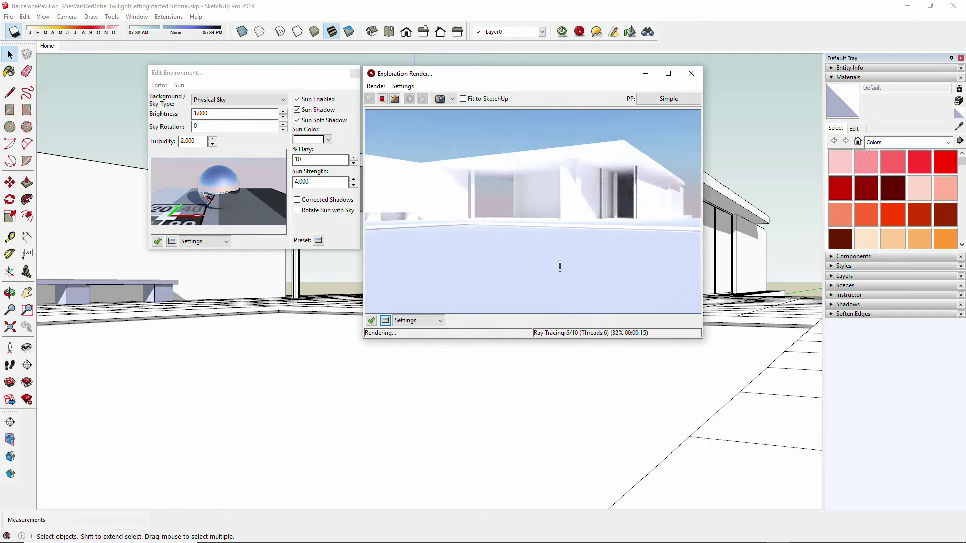
mouse_move(288, 73)
mouse_down()
mouse_move(276, 75)
mouse_move(297, 74)
mouse_move(284, 73)
mouse_up()
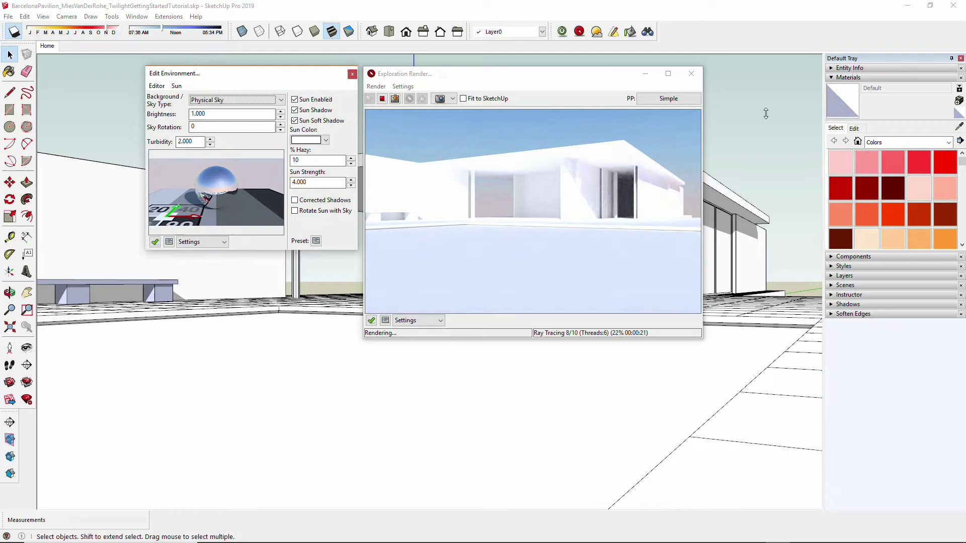
- Paint the ground face grey with Color M02 and reload geometry into the exploration render
click(774, 151)
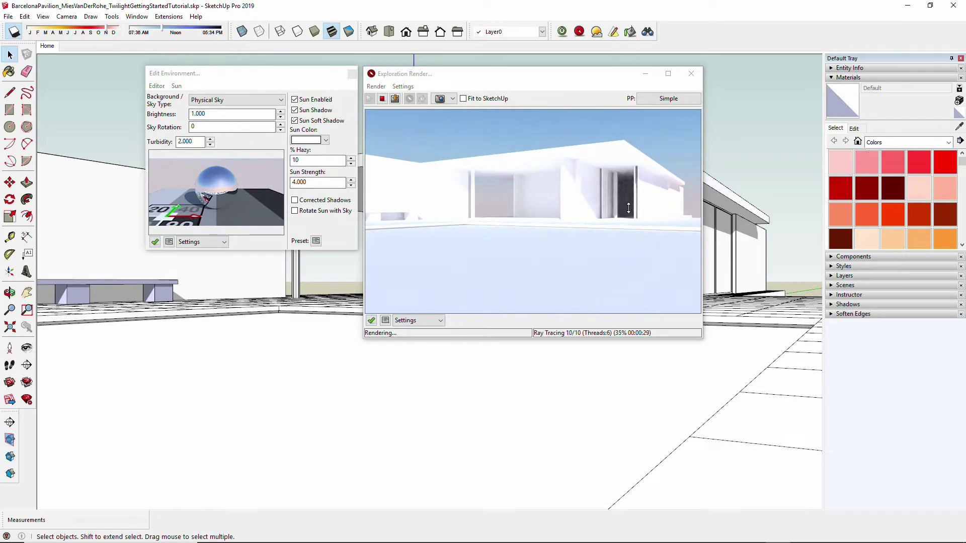
drag(961, 159, 962, 226)
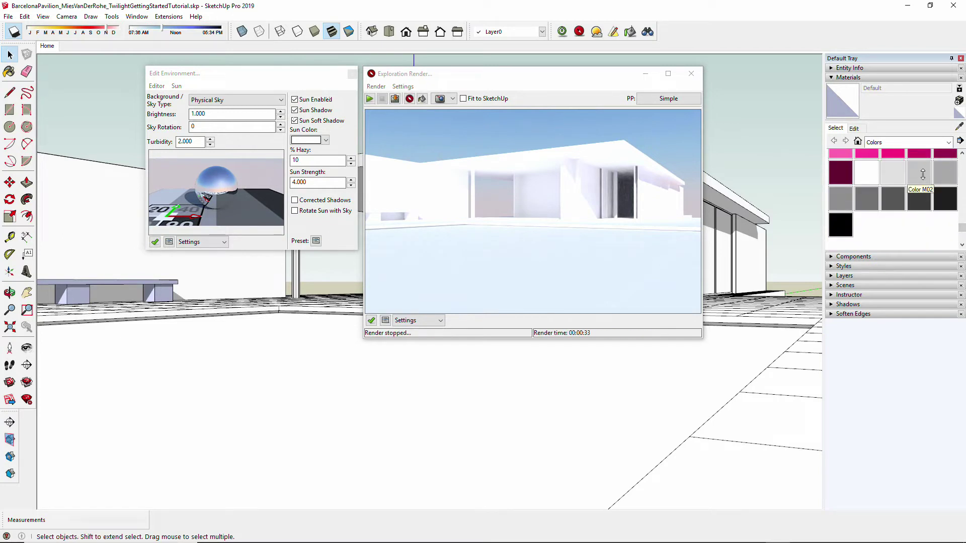
click(922, 174)
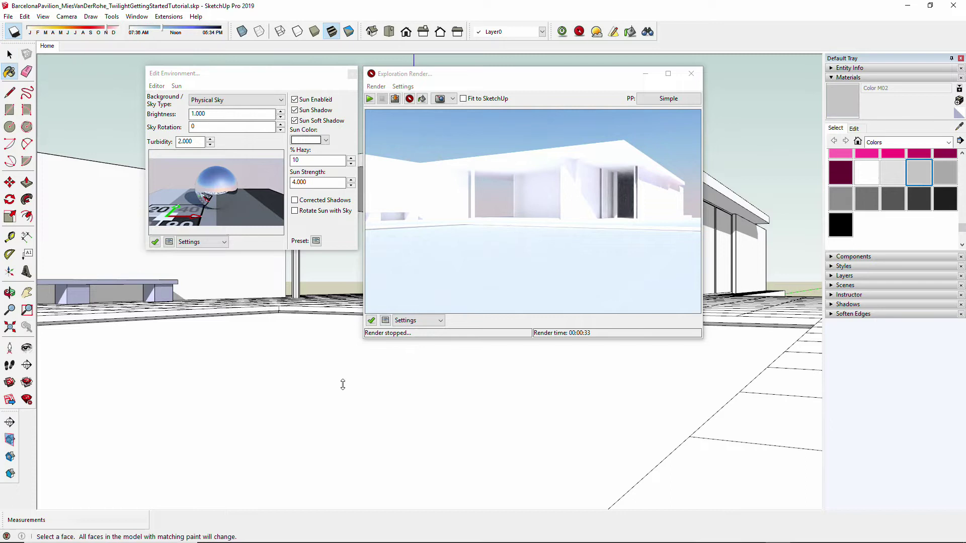
click(356, 391)
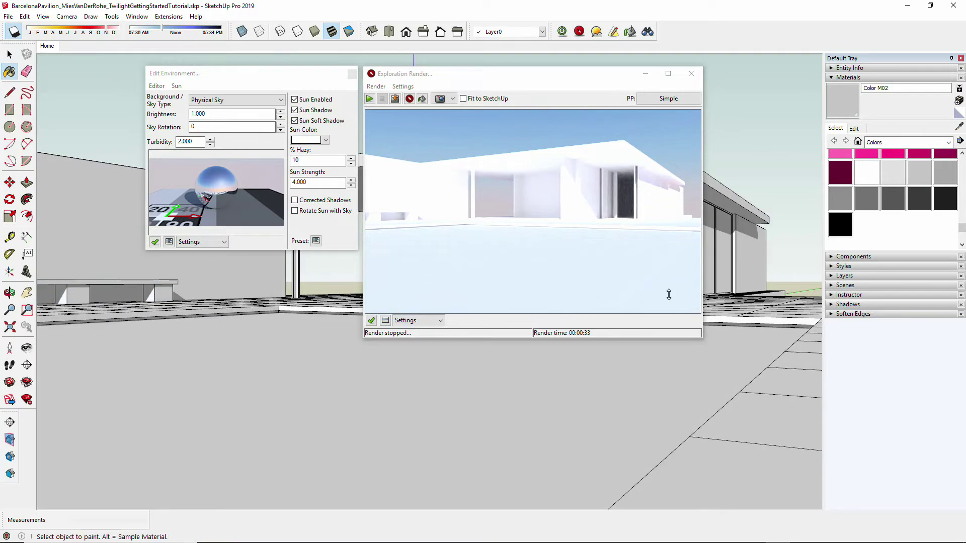
click(409, 98)
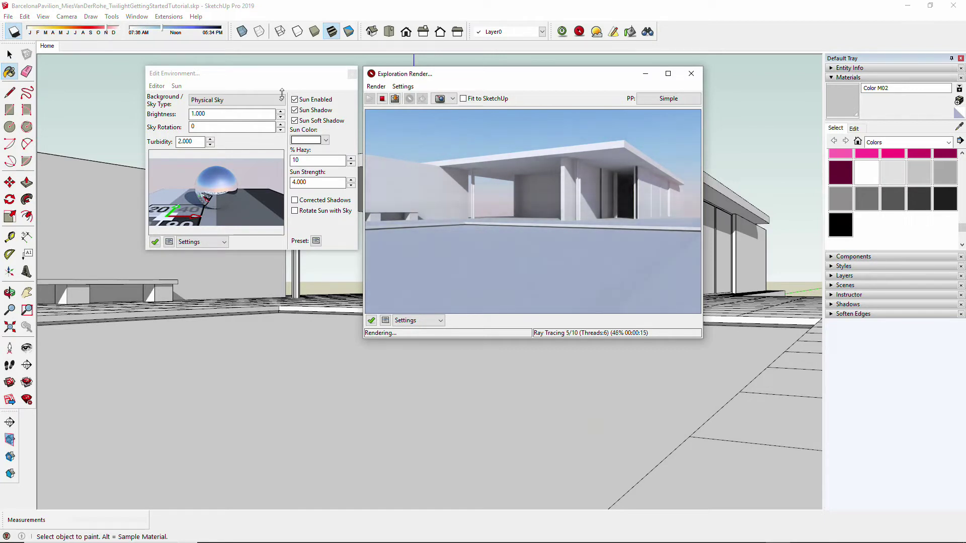
- Try a Background Color sky with the sun disabled, then switch back to Physical Sky
click(282, 96)
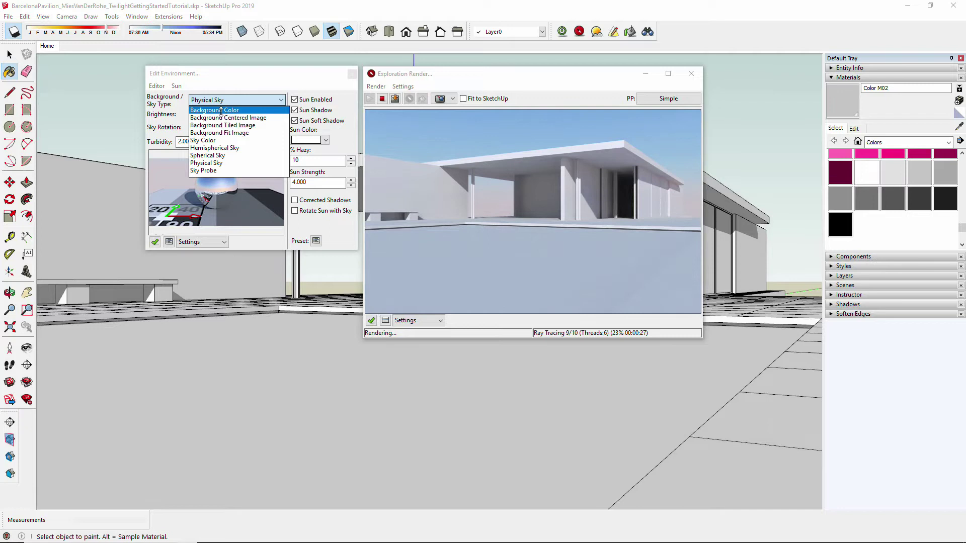
click(221, 111)
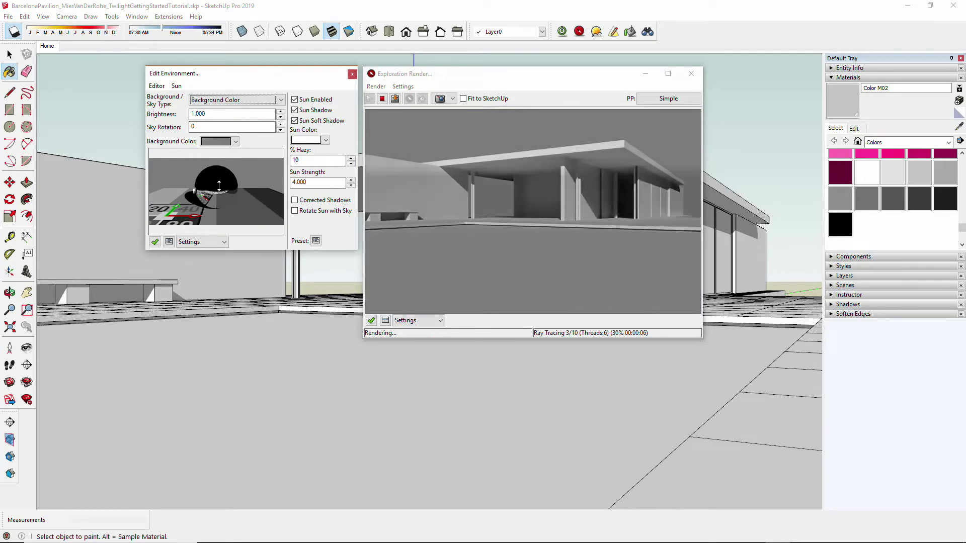
click(295, 100)
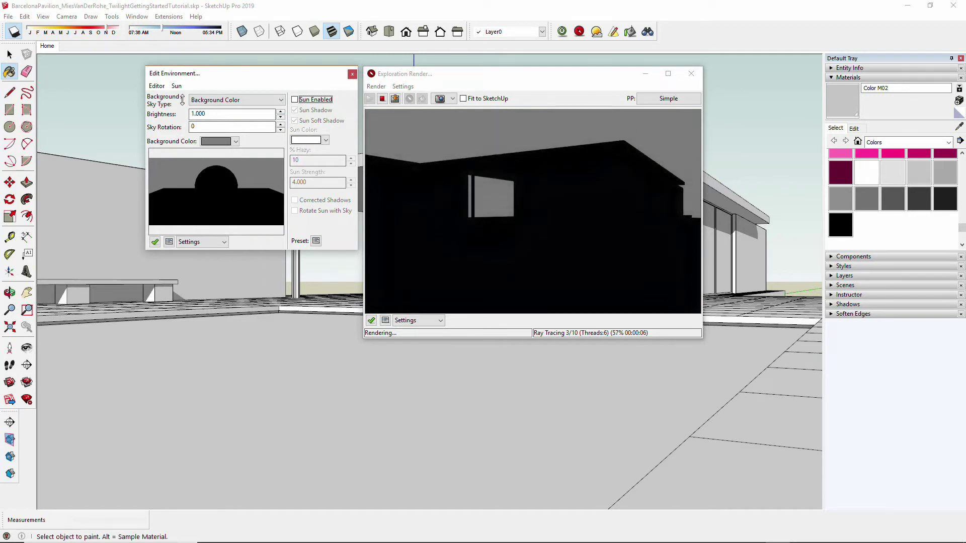
click(210, 100)
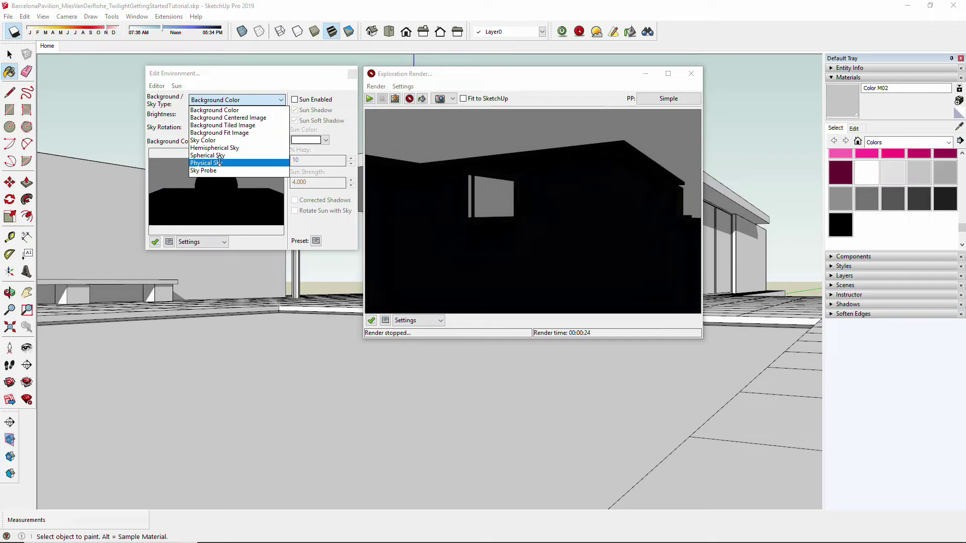
click(219, 162)
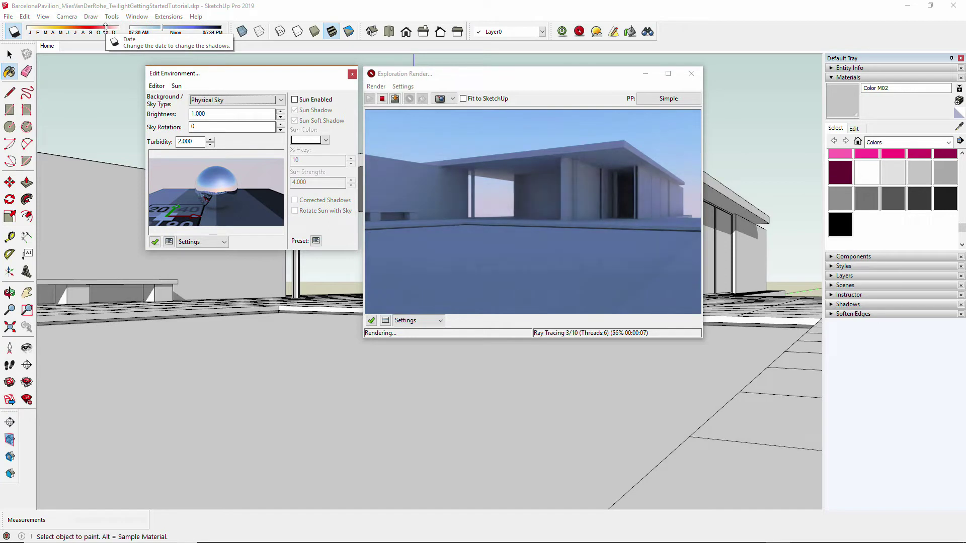
- Move the shadow date to June and re-enable the sun
drag(105, 26, 75, 36)
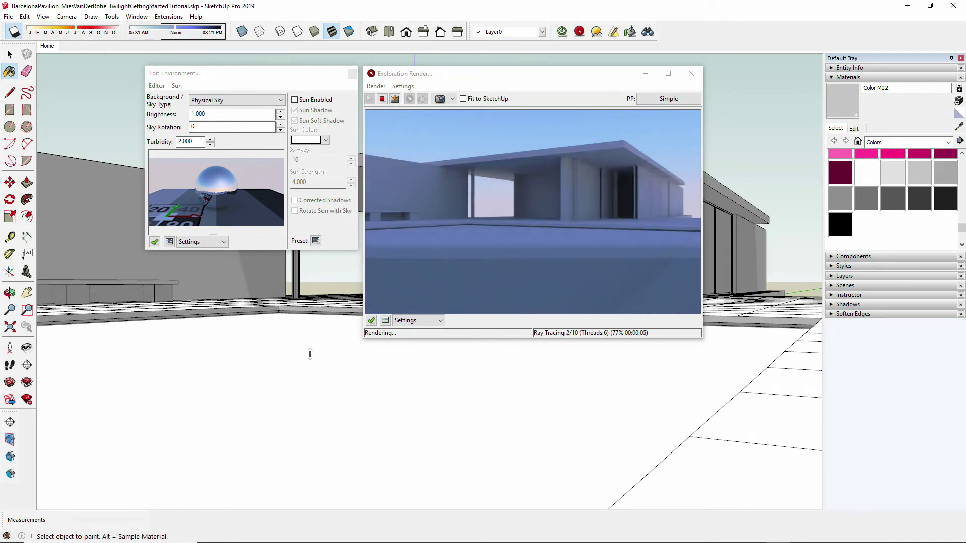
click(295, 99)
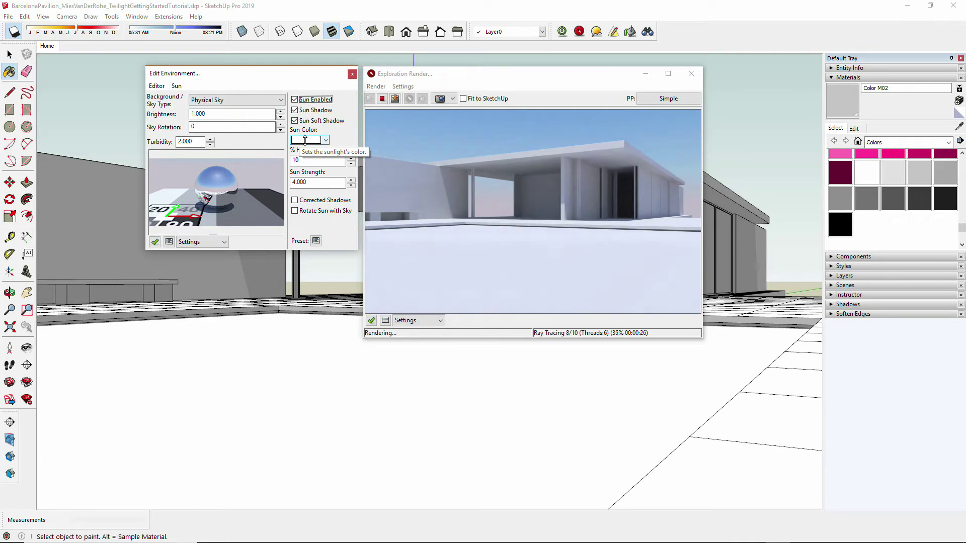
- Give the sun a warm tan colour and set the shadow date near September, time near sunset
click(305, 140)
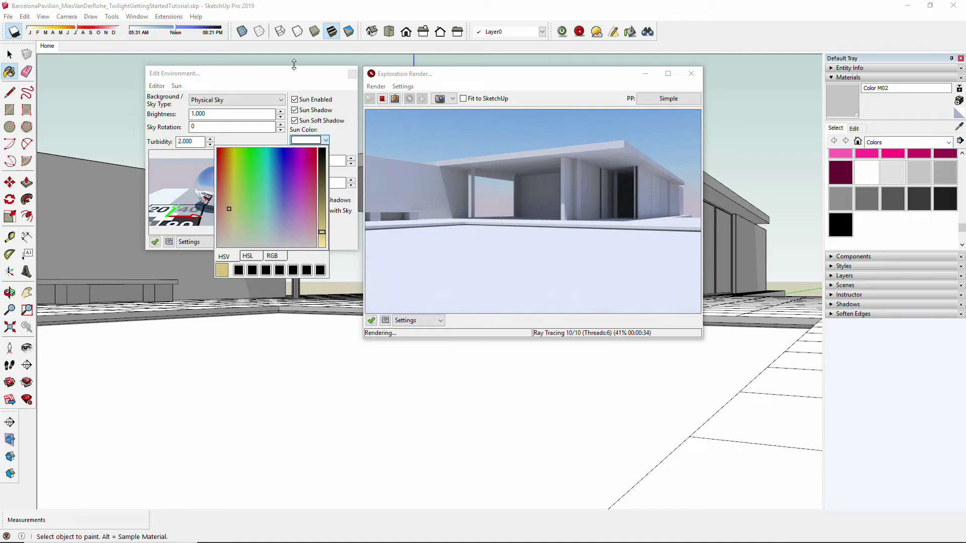
click(291, 81)
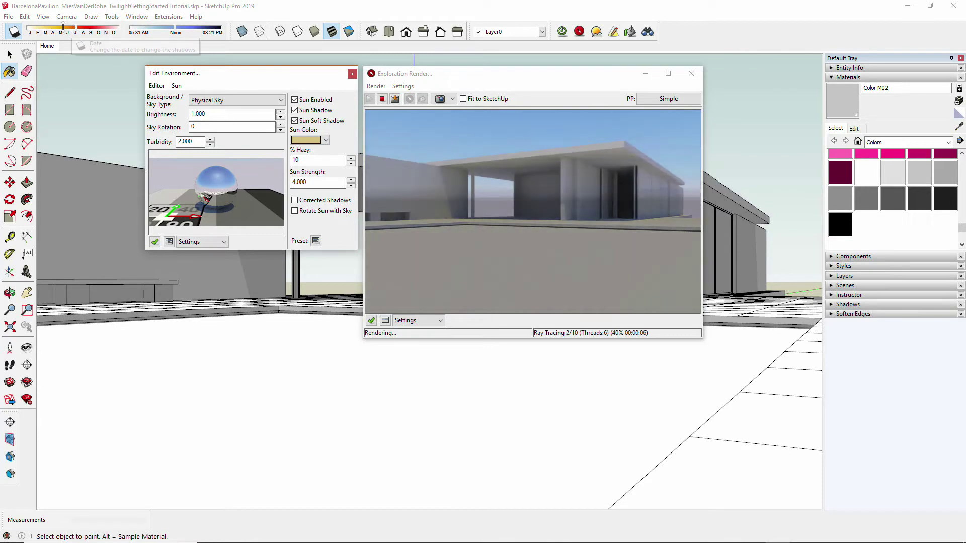
drag(63, 26, 31, 26)
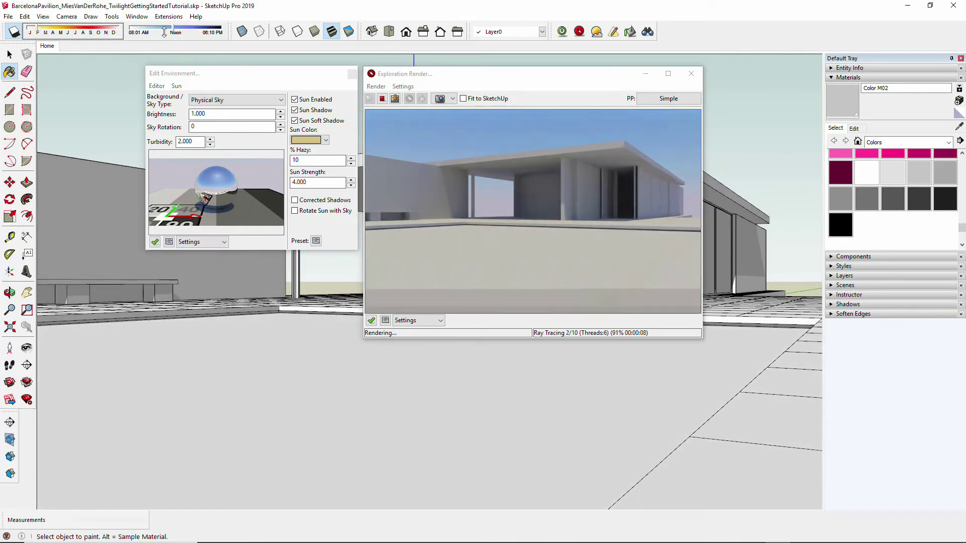
drag(157, 29, 146, 27)
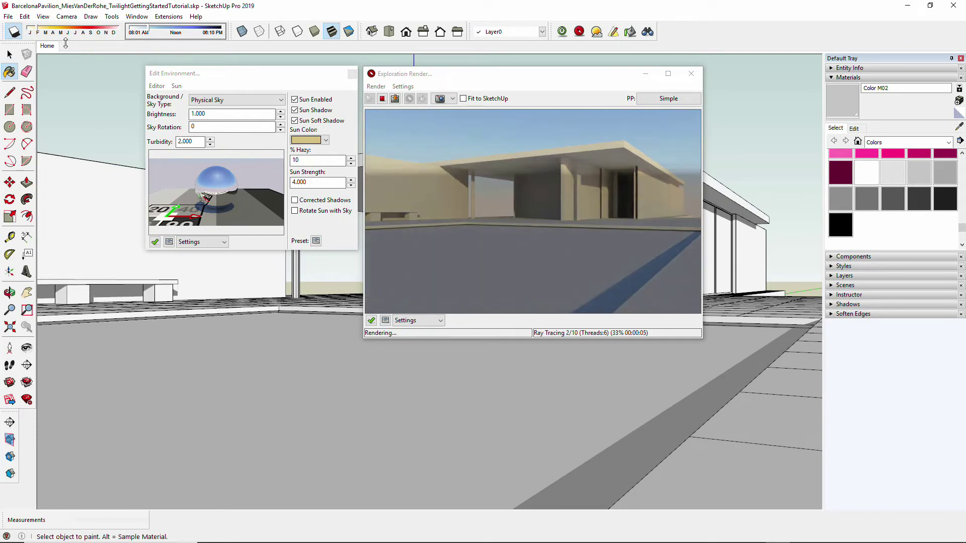
click(93, 26)
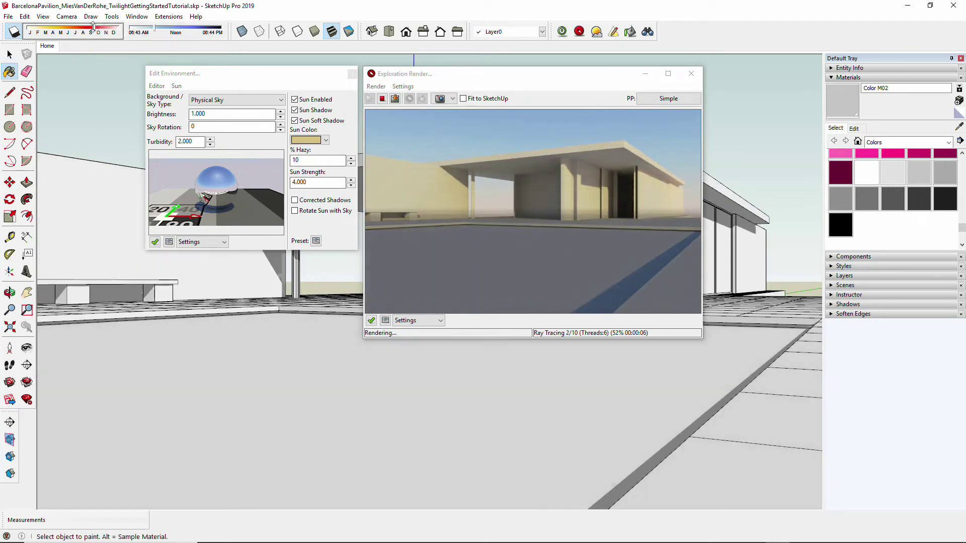
drag(208, 25, 215, 25)
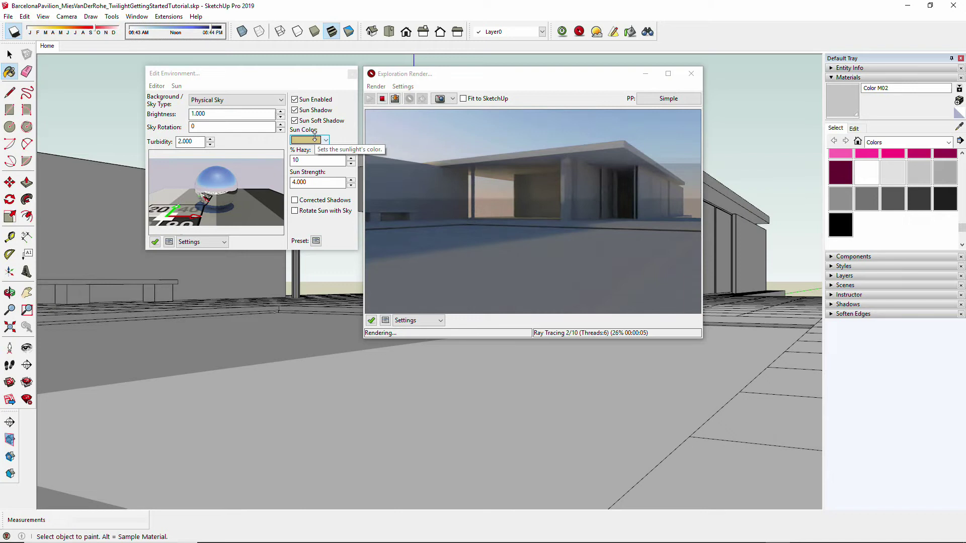
- Make the sunlight white and move the shadow date to July with an evening time
click(314, 136)
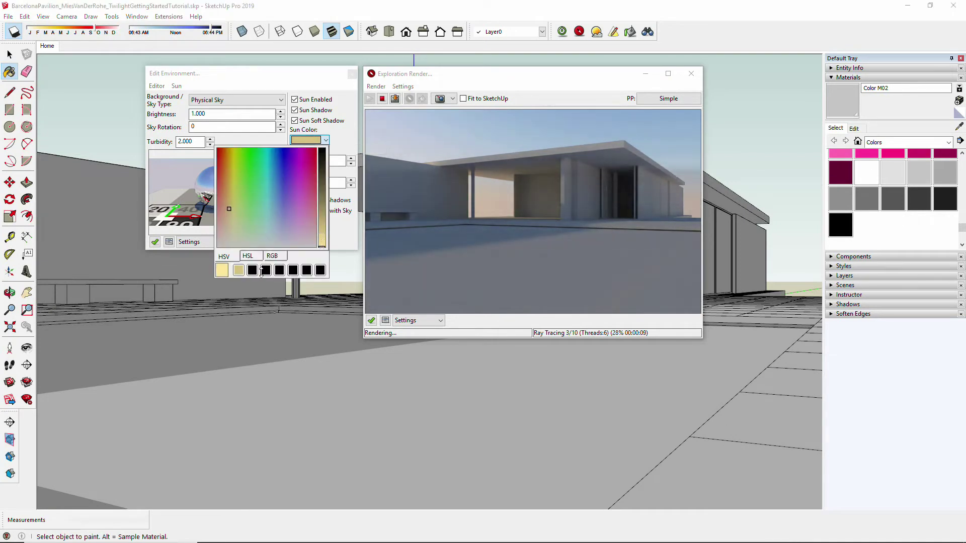
click(229, 134)
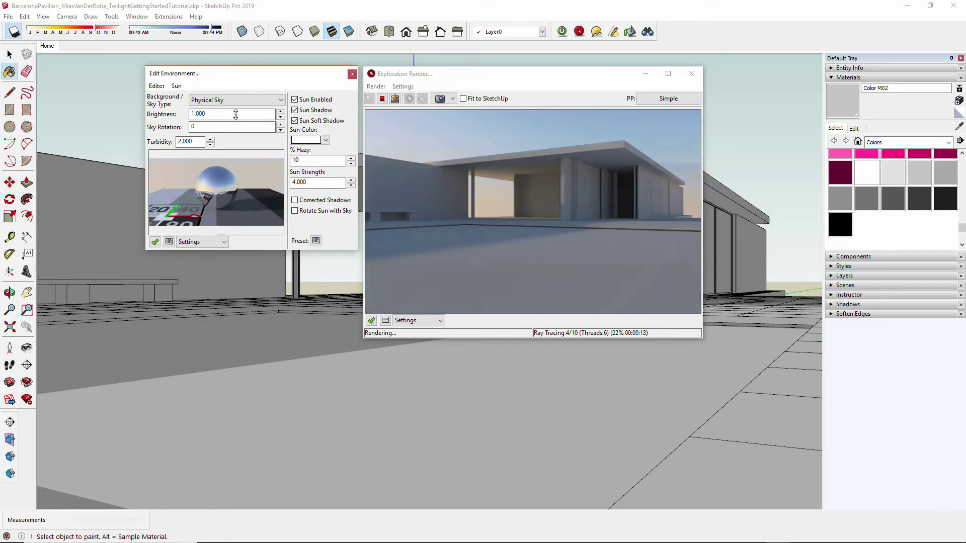
click(294, 100)
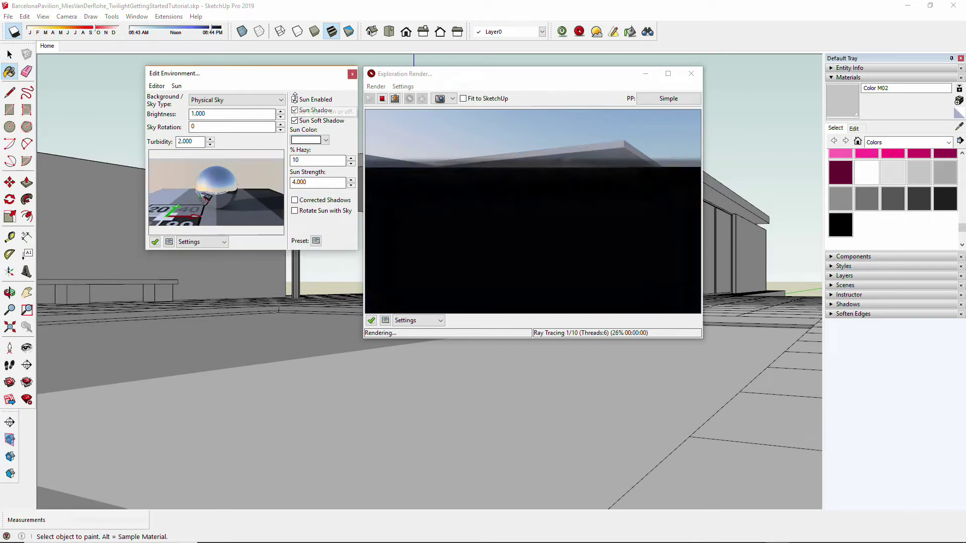
click(182, 29)
drag(86, 29, 83, 25)
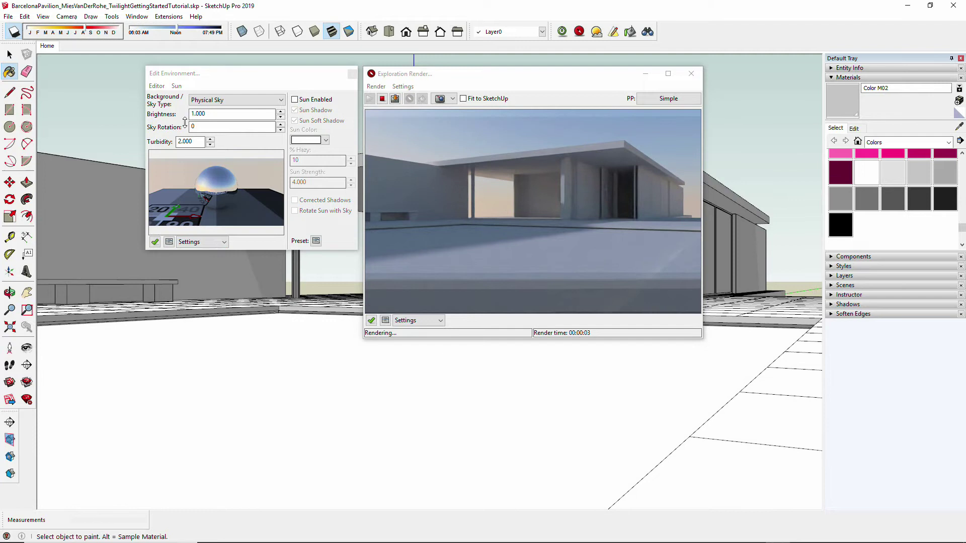
key(Left)
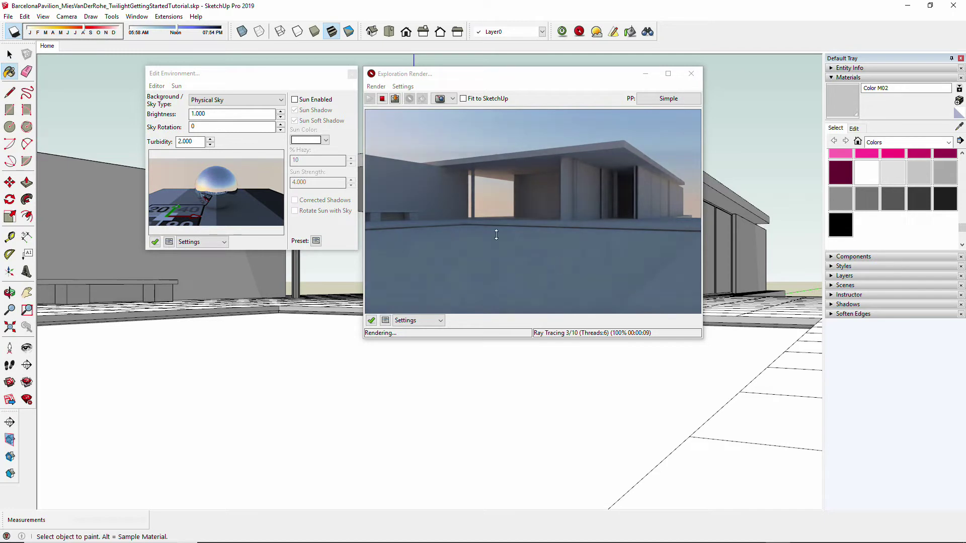
drag(172, 35, 212, 33)
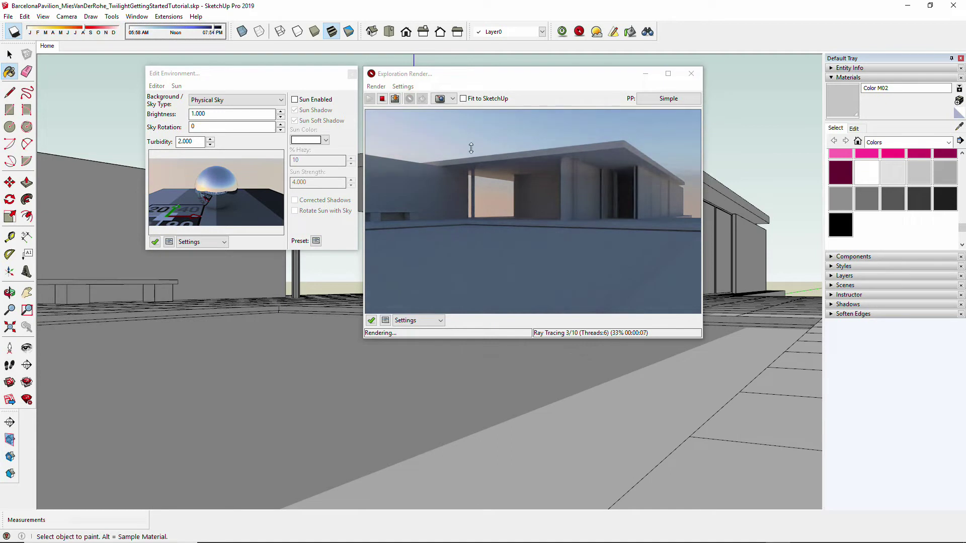
click(294, 100)
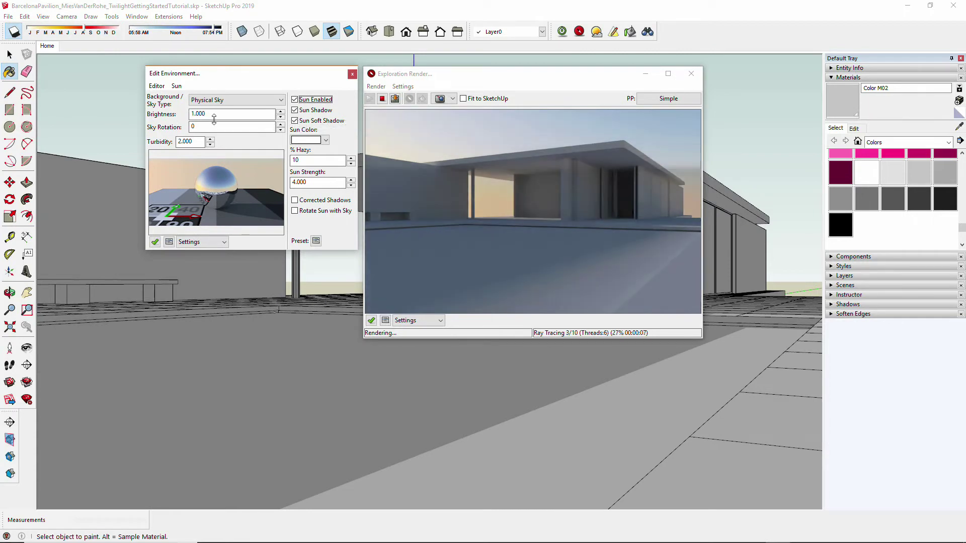
- Test sky brightness 2, keep it at 1, and set turbidity to 2.000 and adjust haze
double_click(187, 115)
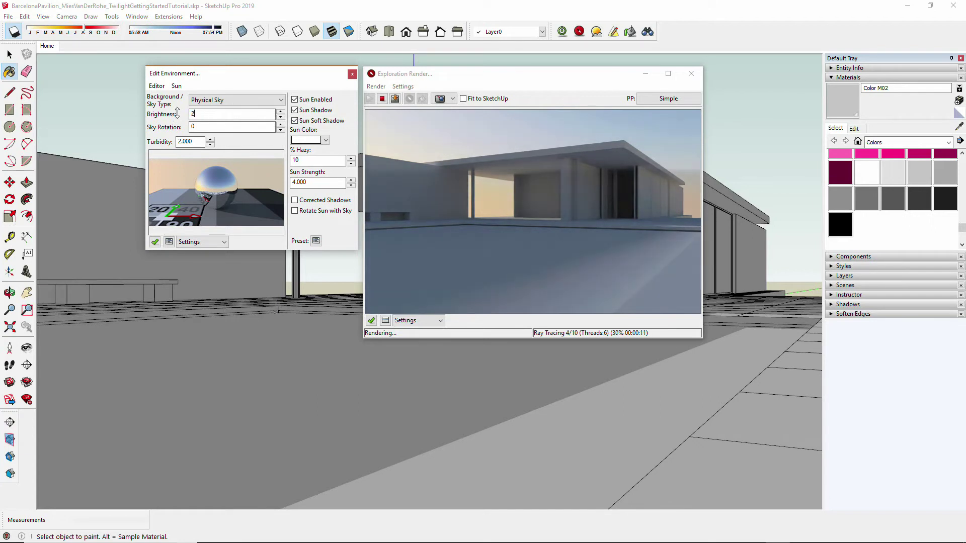
click(295, 100)
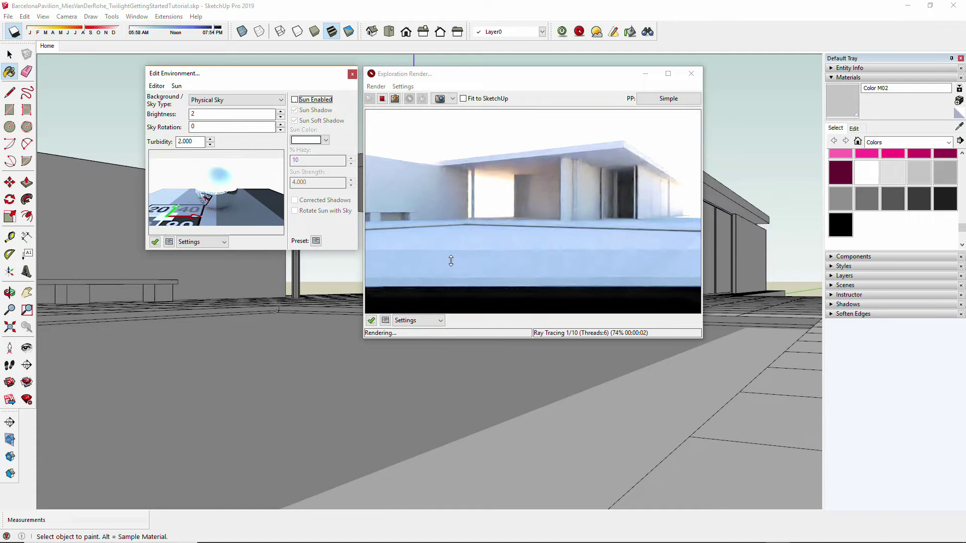
click(296, 100)
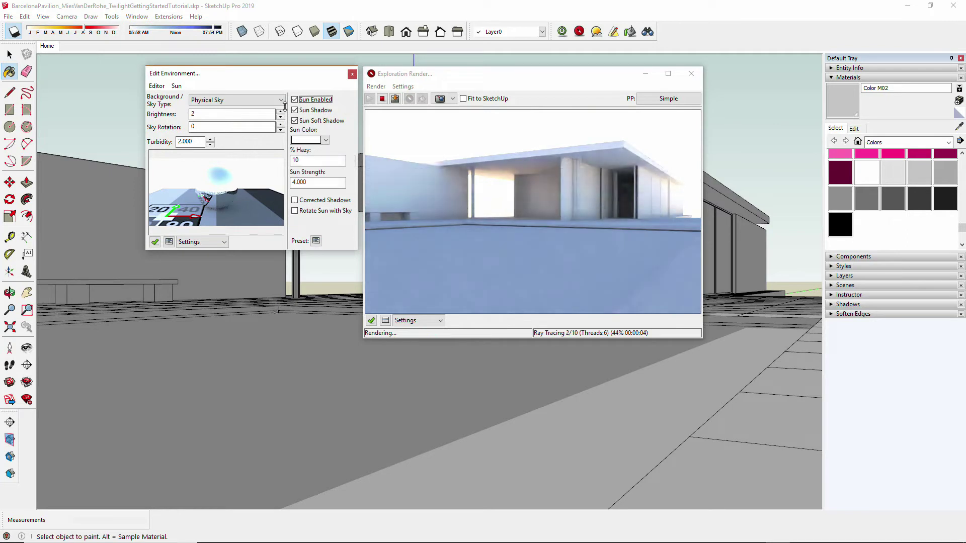
drag(226, 114, 163, 116)
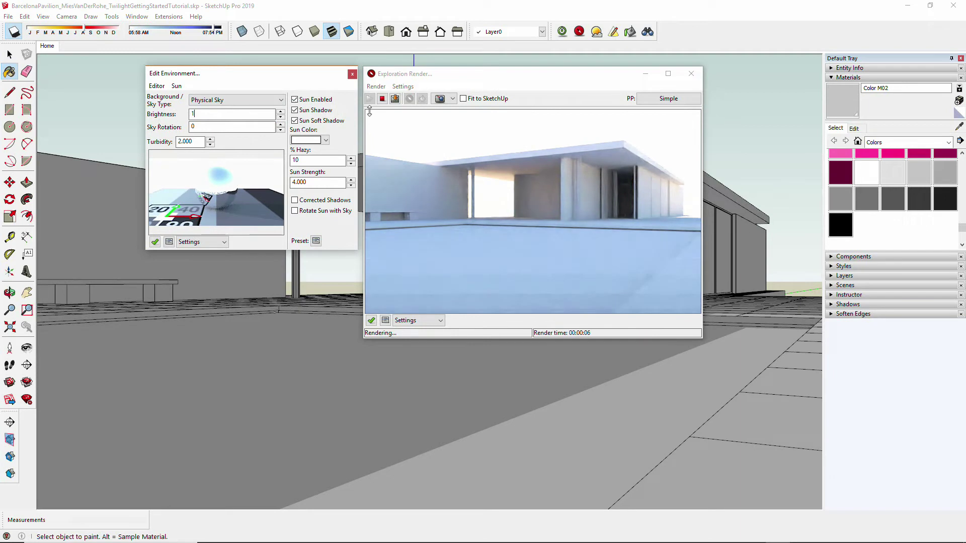
drag(197, 141, 141, 143)
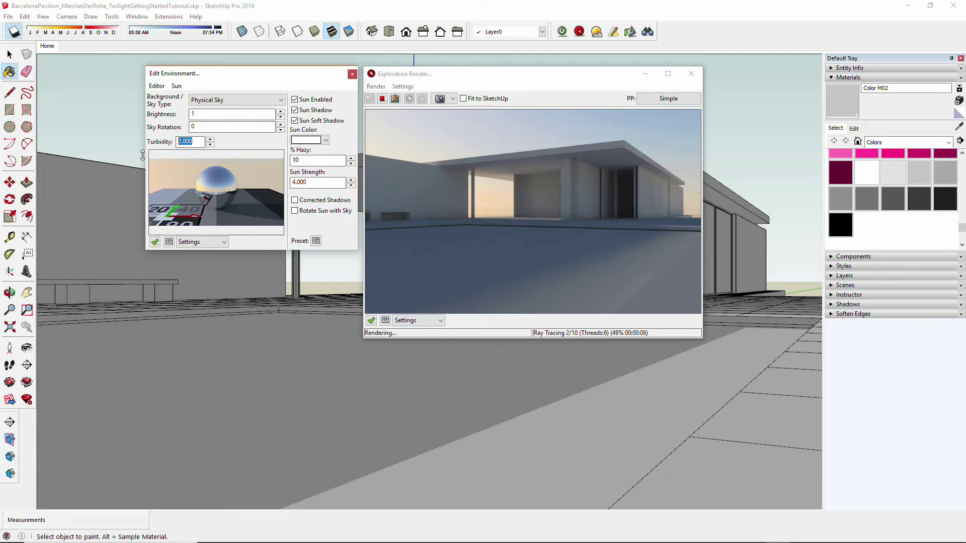
double_click(326, 160)
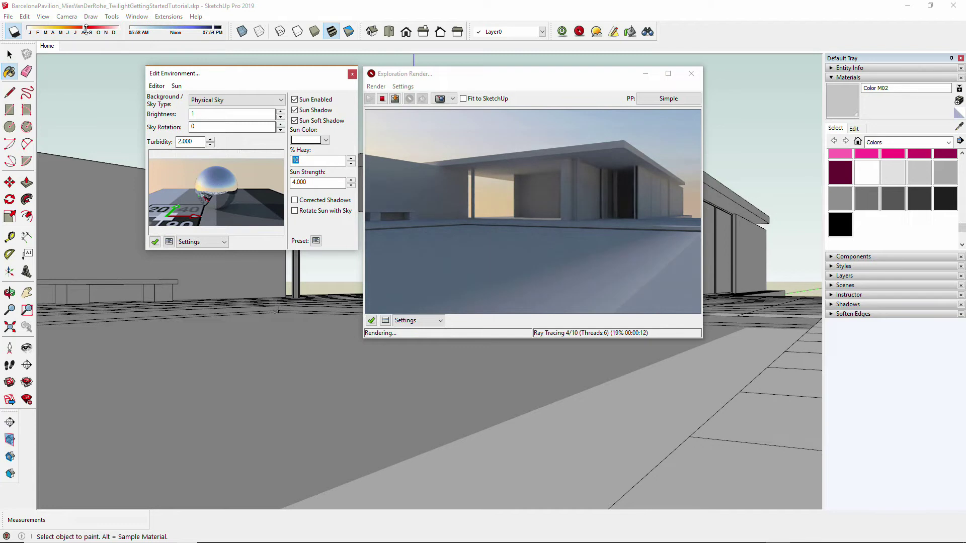
click(174, 25)
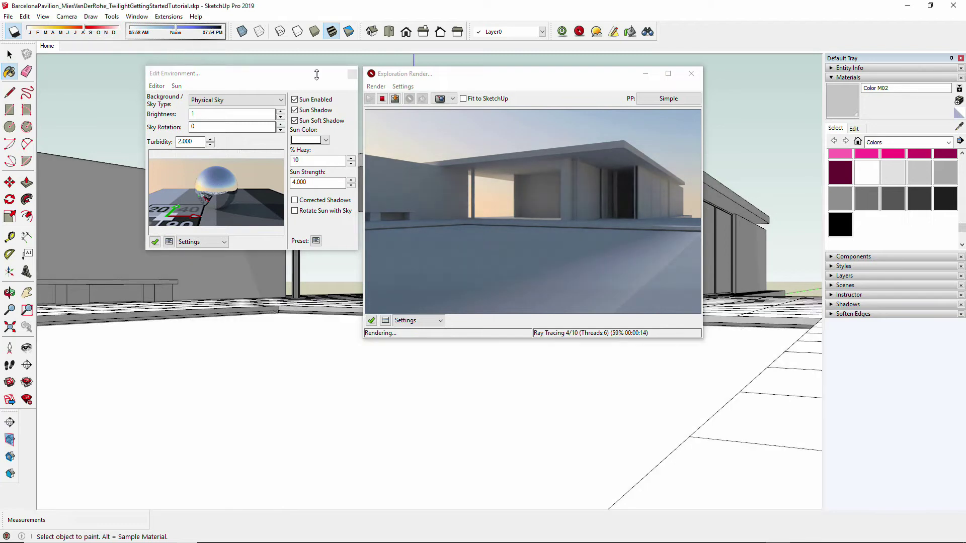
- Move Edit Environment left and the render preview right, then zoom toward the pavilion floor
drag(245, 76, 144, 71)
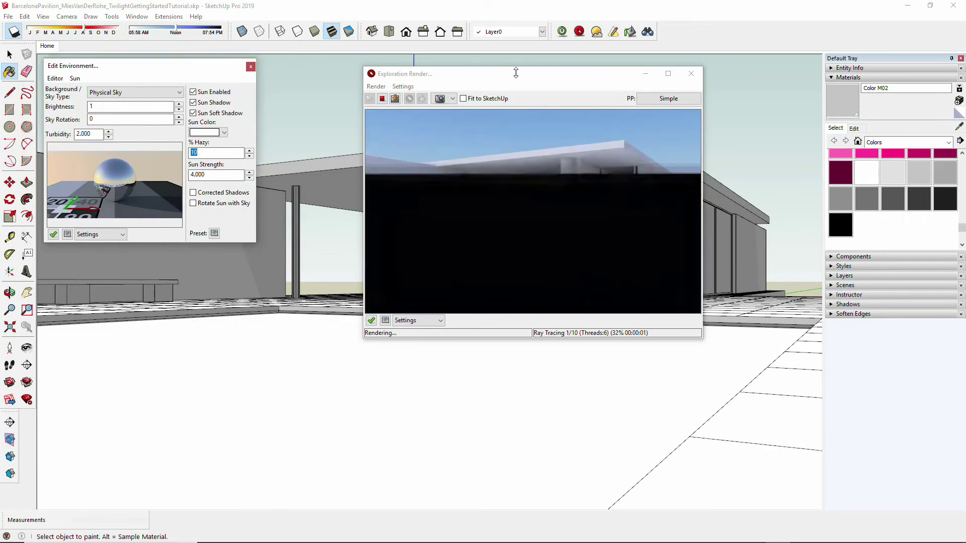
drag(554, 70, 680, 63)
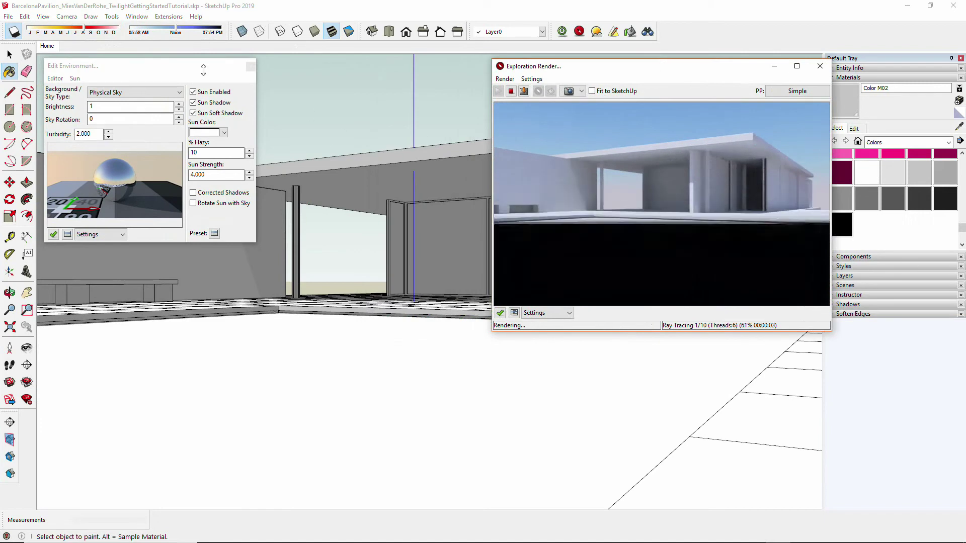
mouse_move(302, 226)
middle_down()
mouse_move(328, 286)
mouse_move(483, 377)
mouse_move(436, 373)
mouse_move(428, 303)
middle_up()
scroll(328, 287, up, 2)
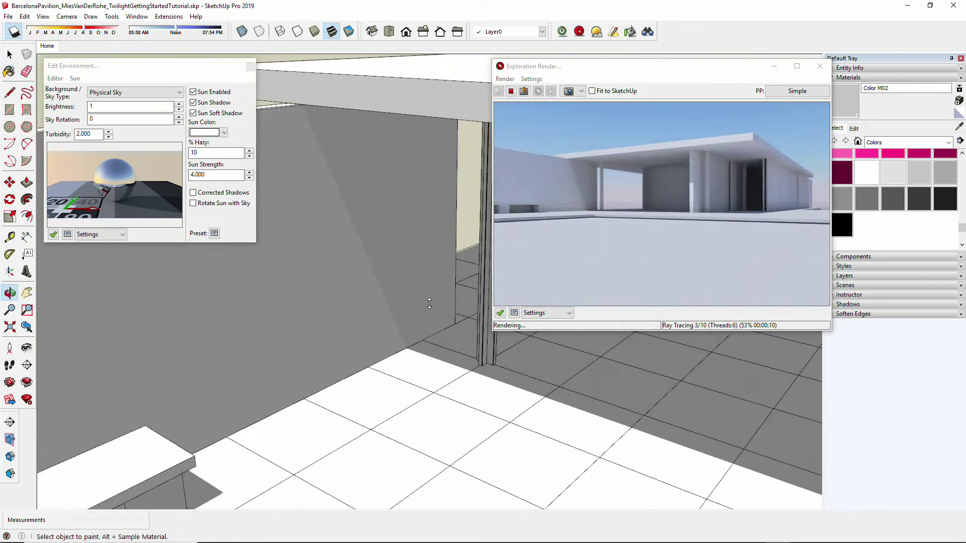
scroll(296, 125, up, 2)
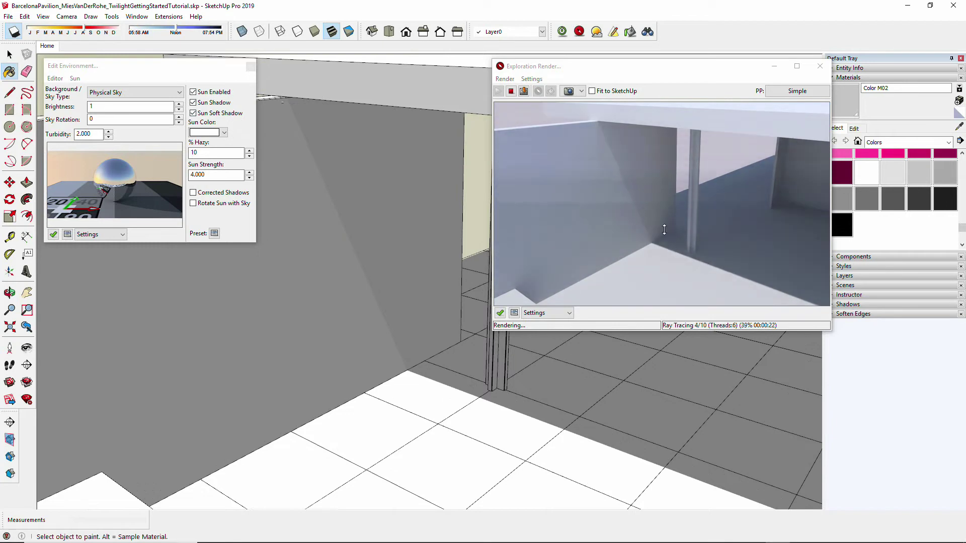
click(223, 153)
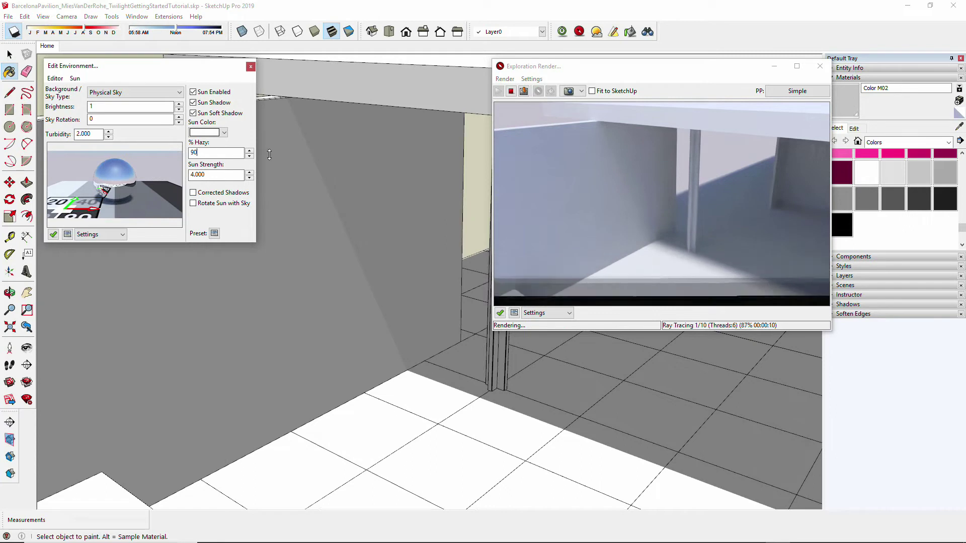
key(BackSpace)
key(BackSpace)
text(1)
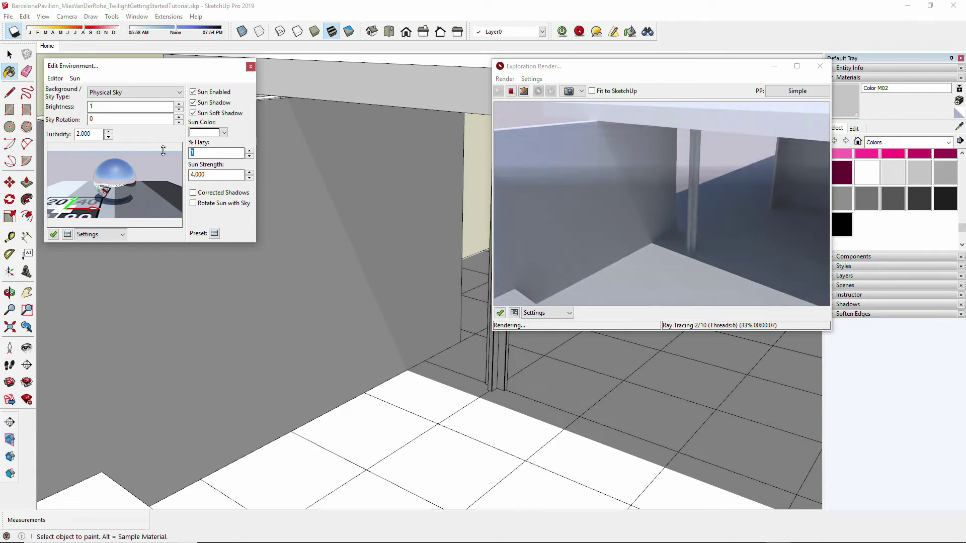
text(0)
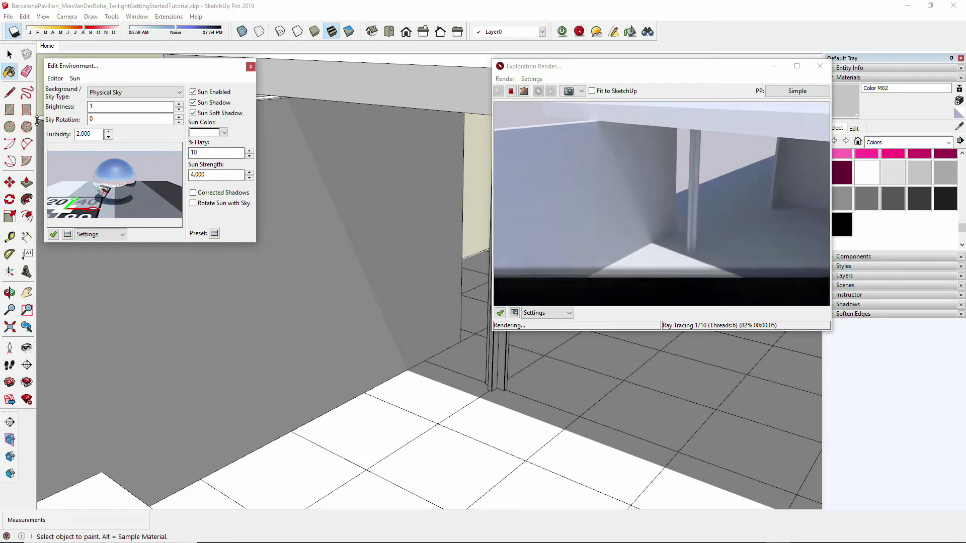
- Enter 5 for sun strength and check the gamma value in render post-processing
click(194, 174)
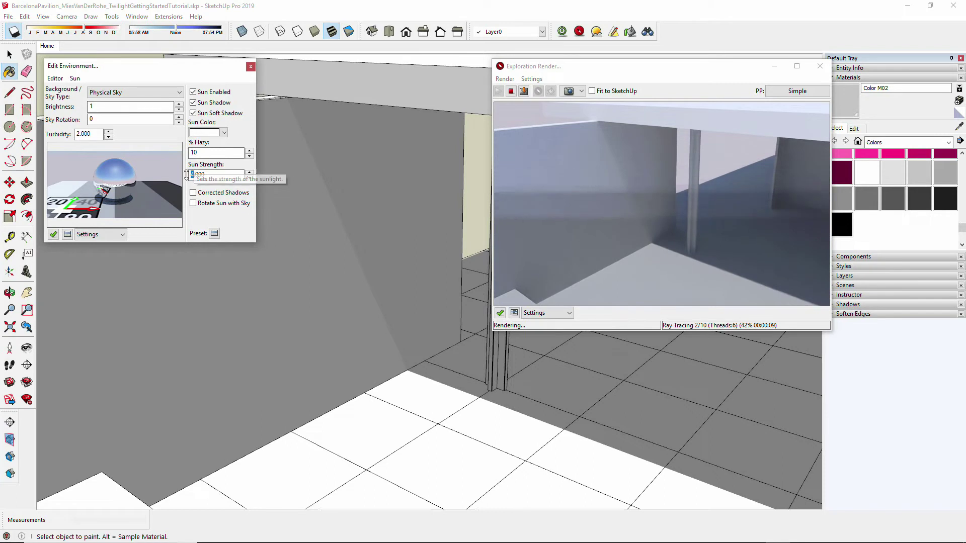
text(5)
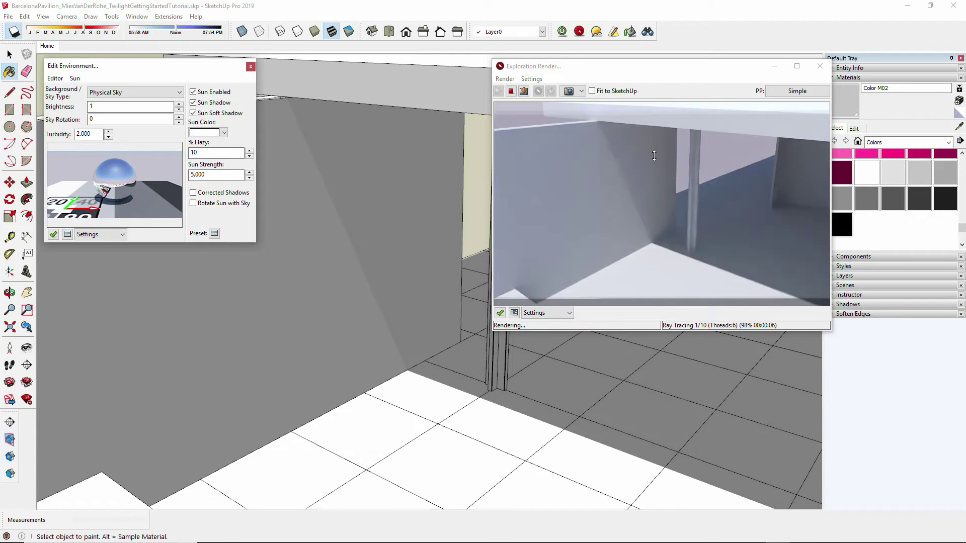
click(782, 88)
click(782, 89)
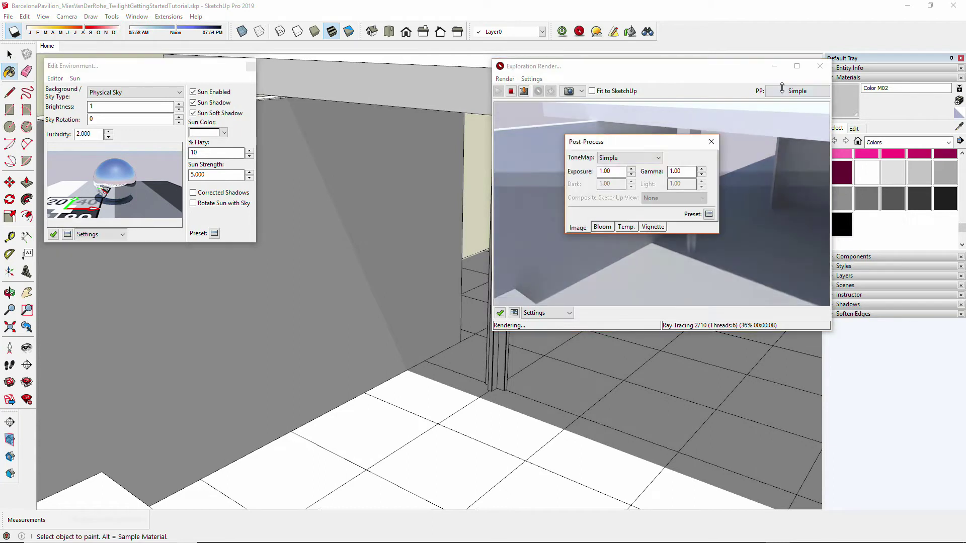
click(676, 171)
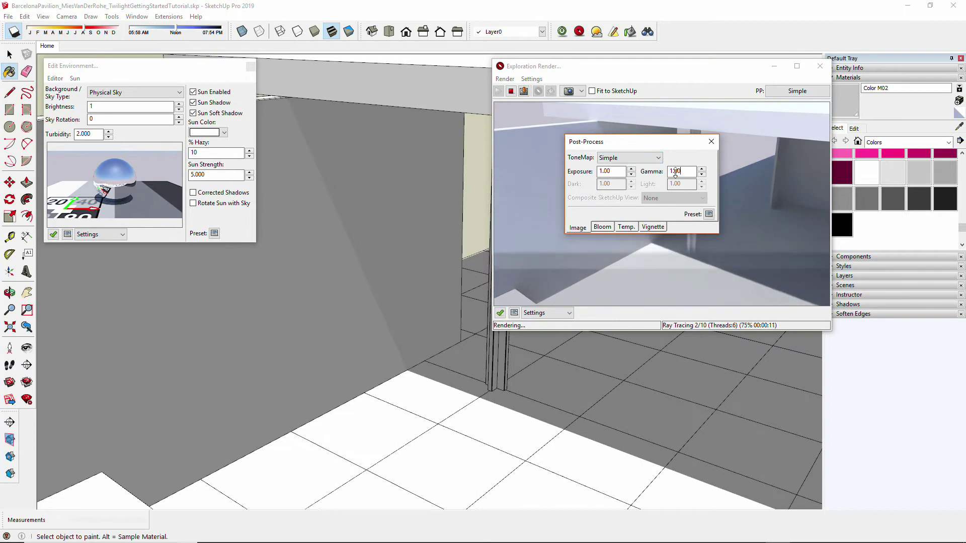
click(708, 141)
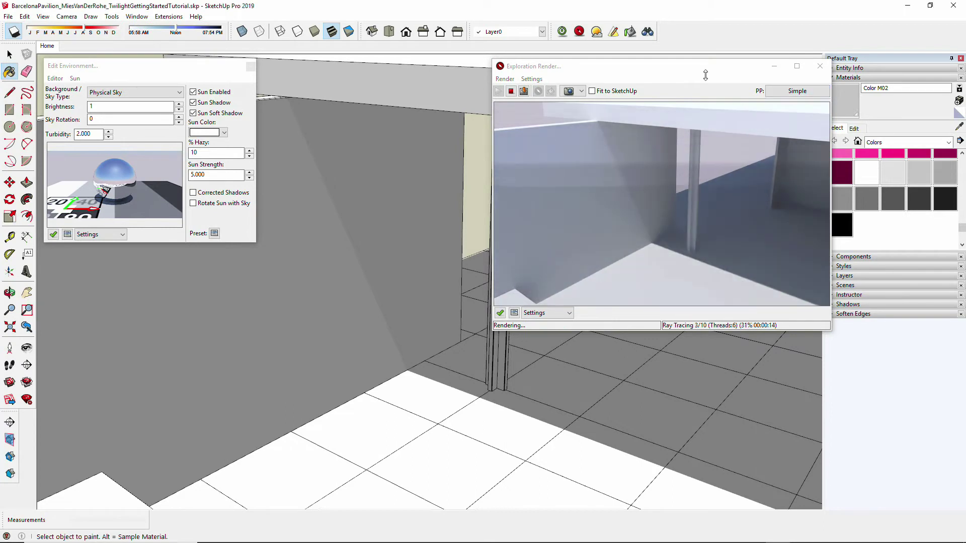
- Change the sun strength to 4 and commit it
double_click(211, 174)
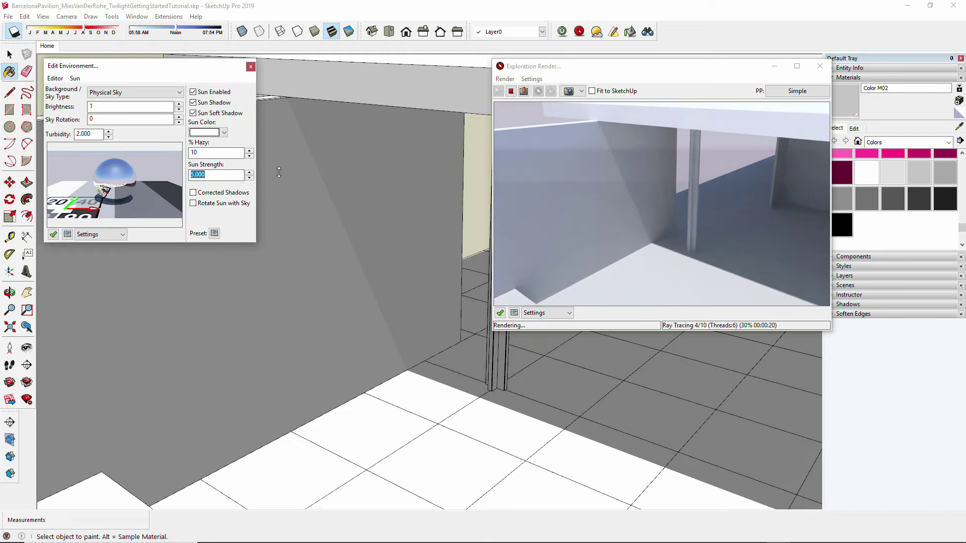
scroll(530, 487, down, 5)
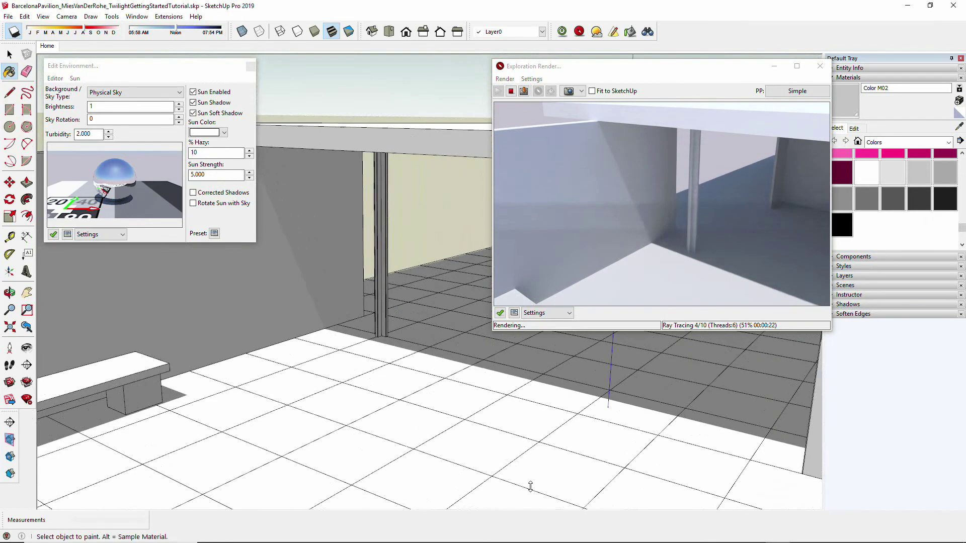
scroll(530, 487, down, 3)
click(214, 175)
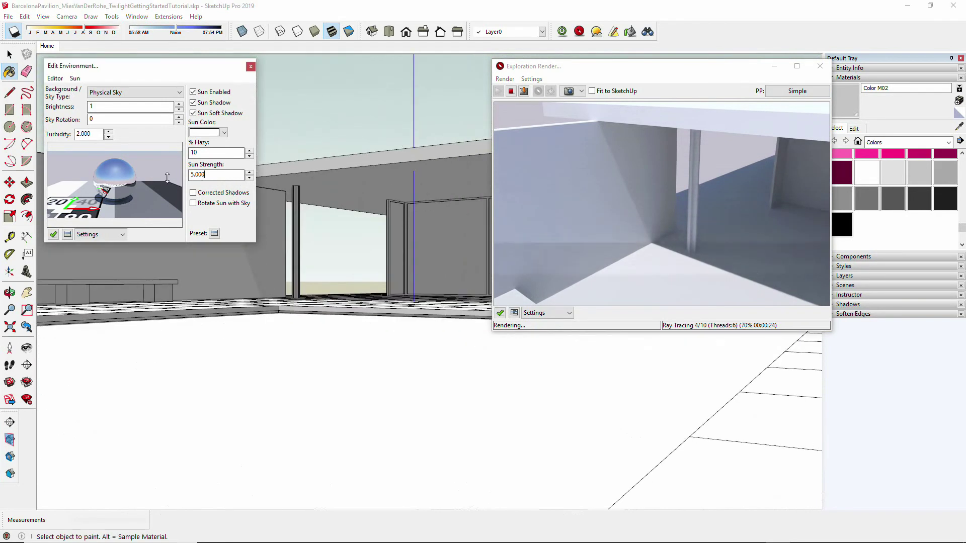
double_click(194, 176)
text(3)
drag(194, 177, 183, 177)
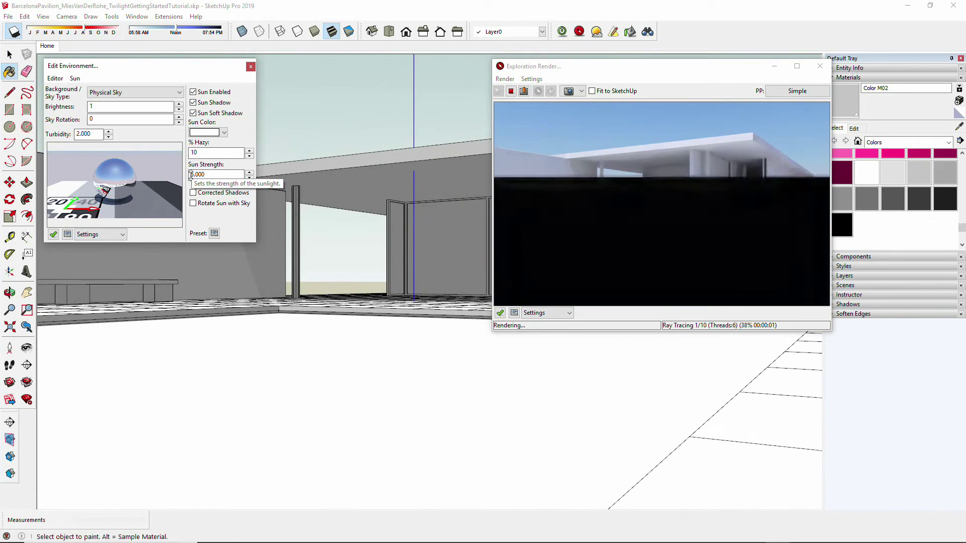
text(4)
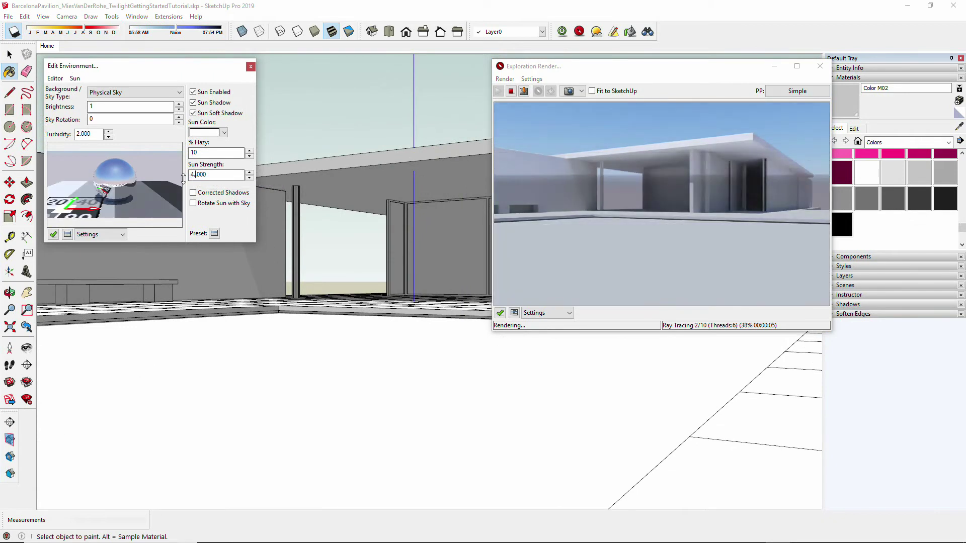
key(Tab)
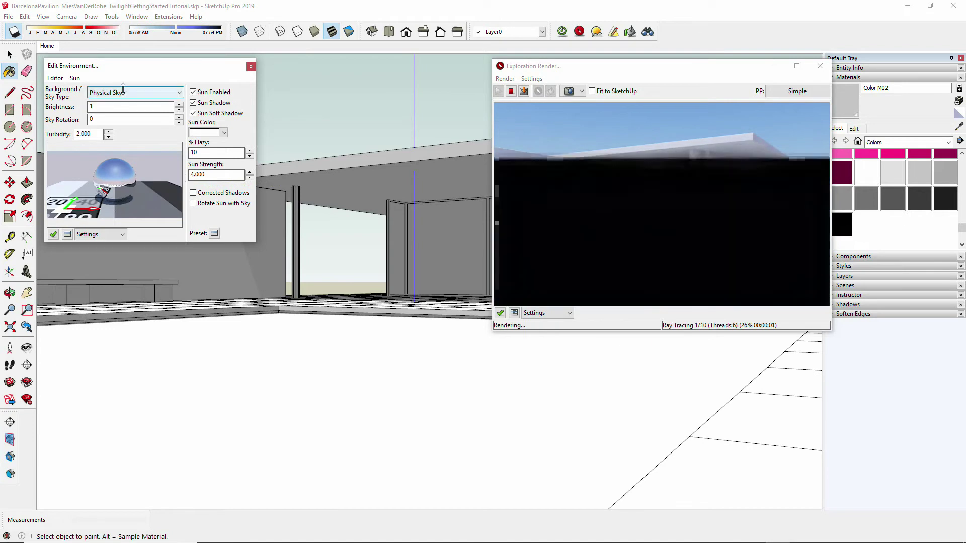
key(Tab)
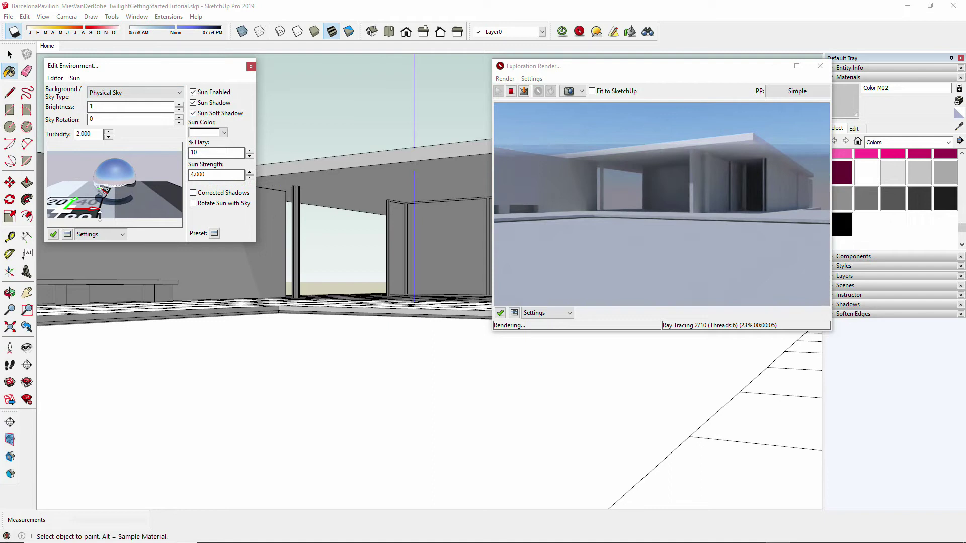
- Save the current environment settings as a new preset
click(214, 233)
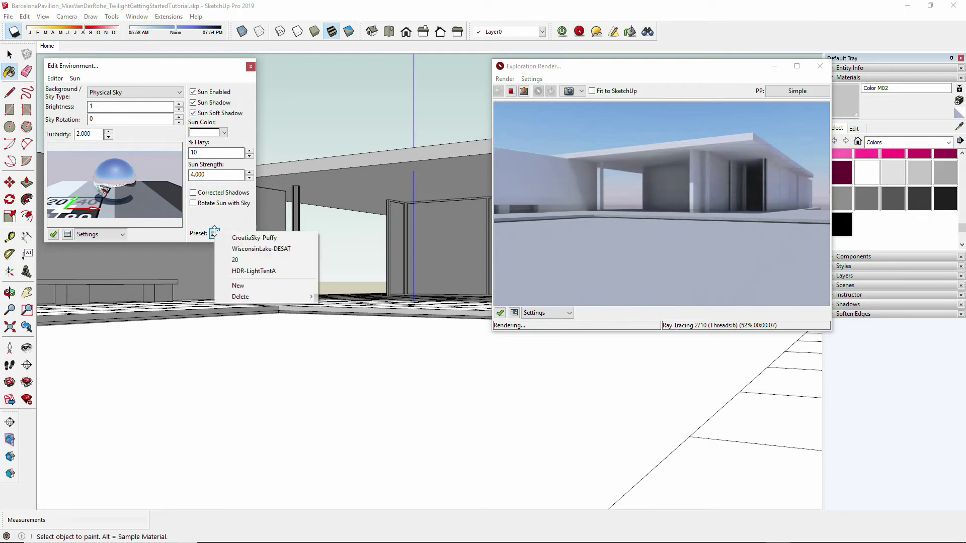
click(245, 285)
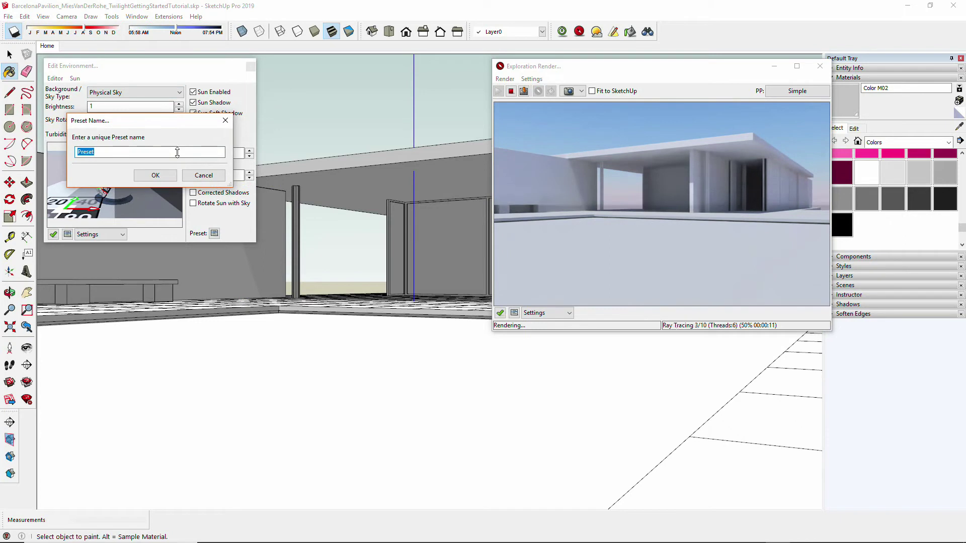
click(205, 176)
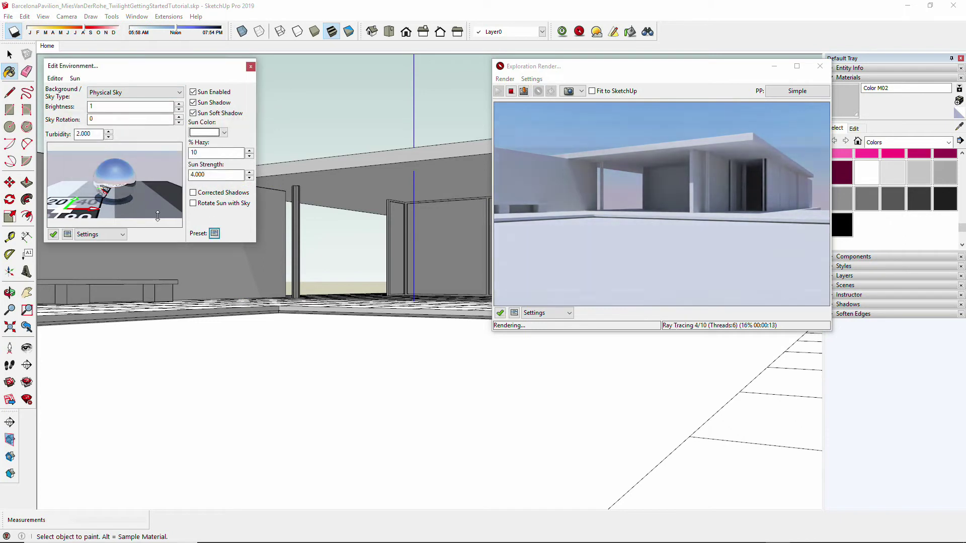
- Set the sky type to Spherical Sky with the Field_Mountain background image
click(178, 92)
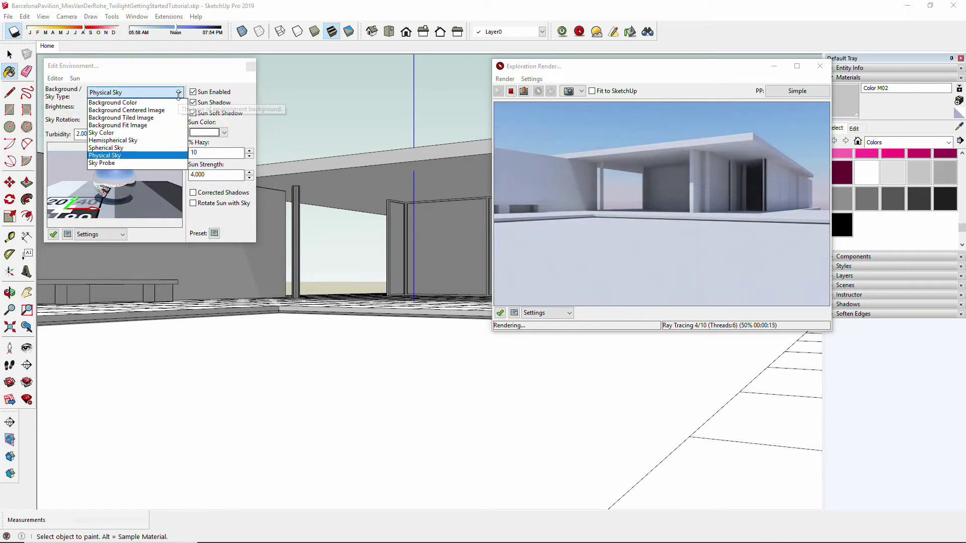
click(153, 147)
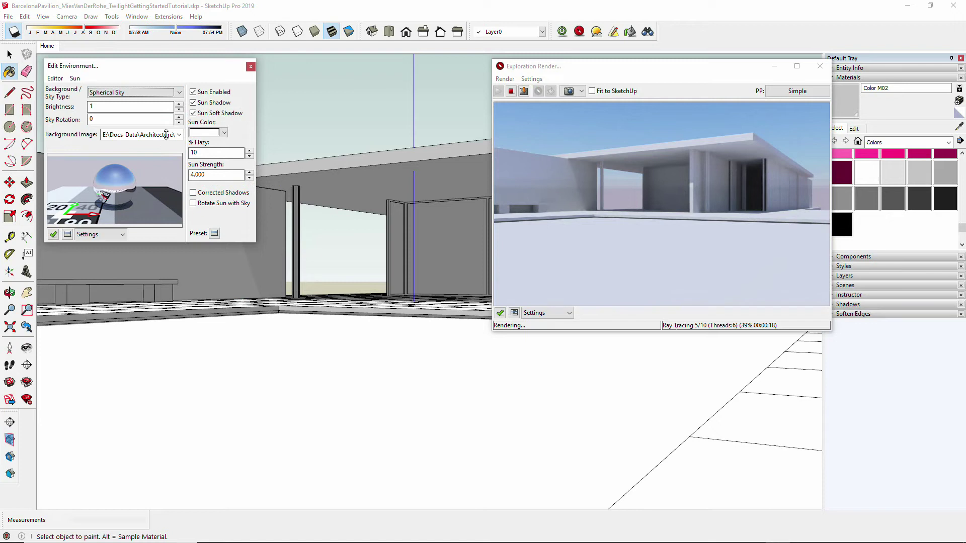
click(166, 135)
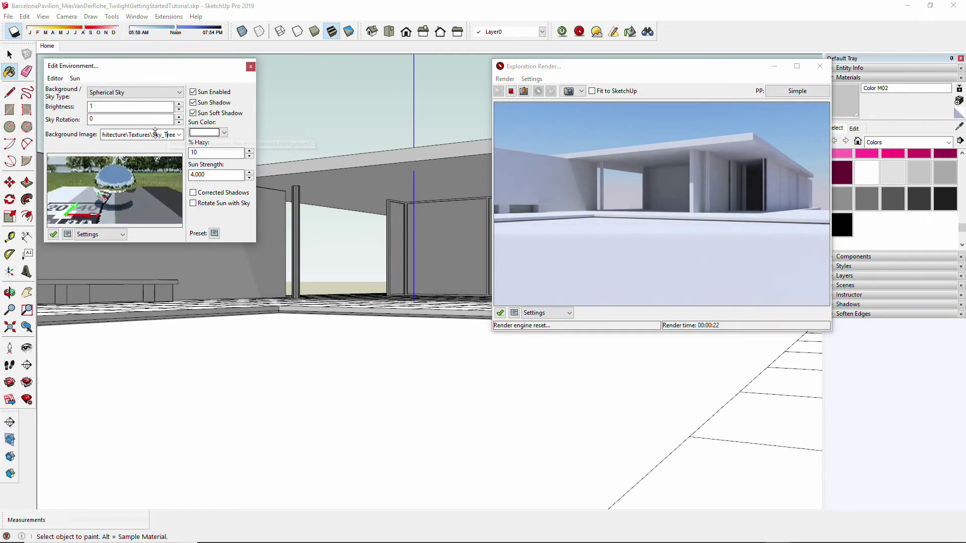
scroll(155, 133, down, 1)
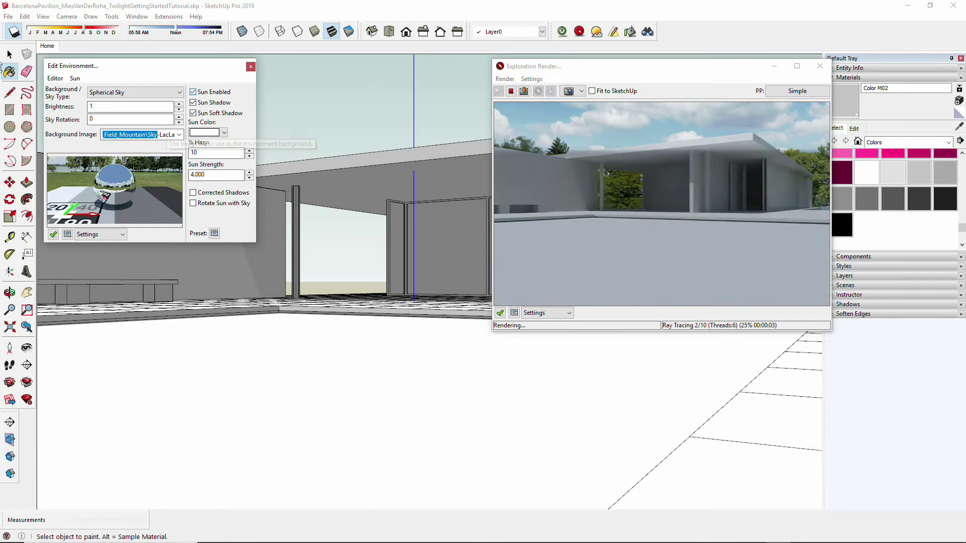
key(space)
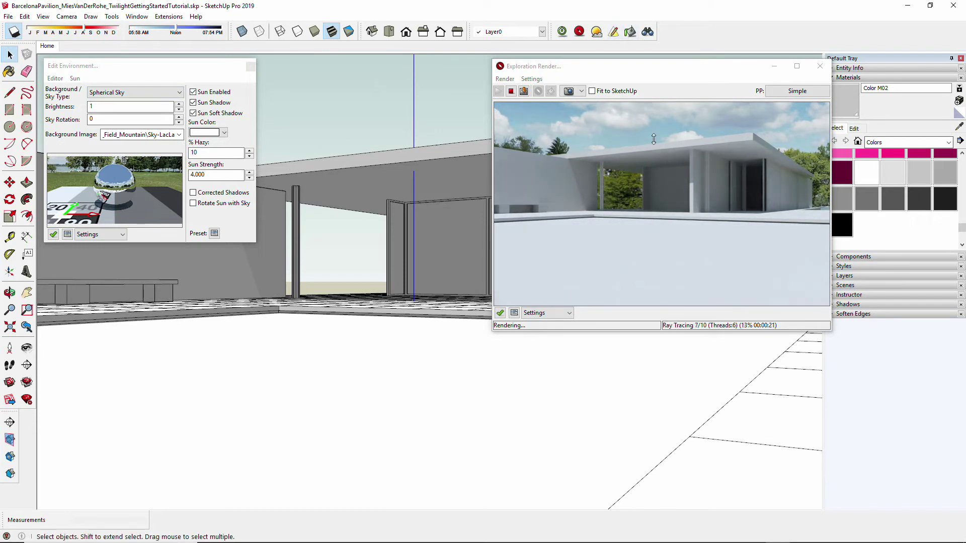
- Stop the render, paint the ground face with Water Pool, and restart rendering
click(511, 89)
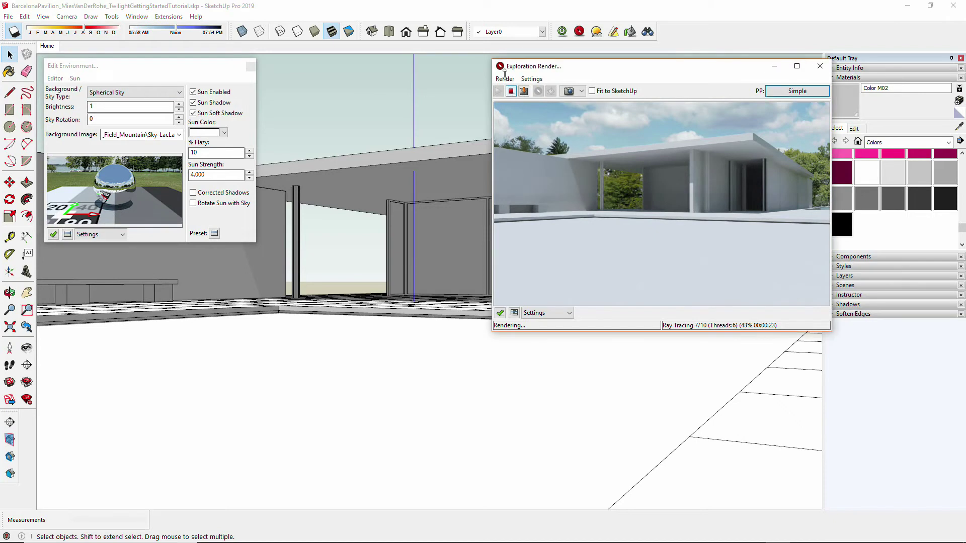
click(630, 31)
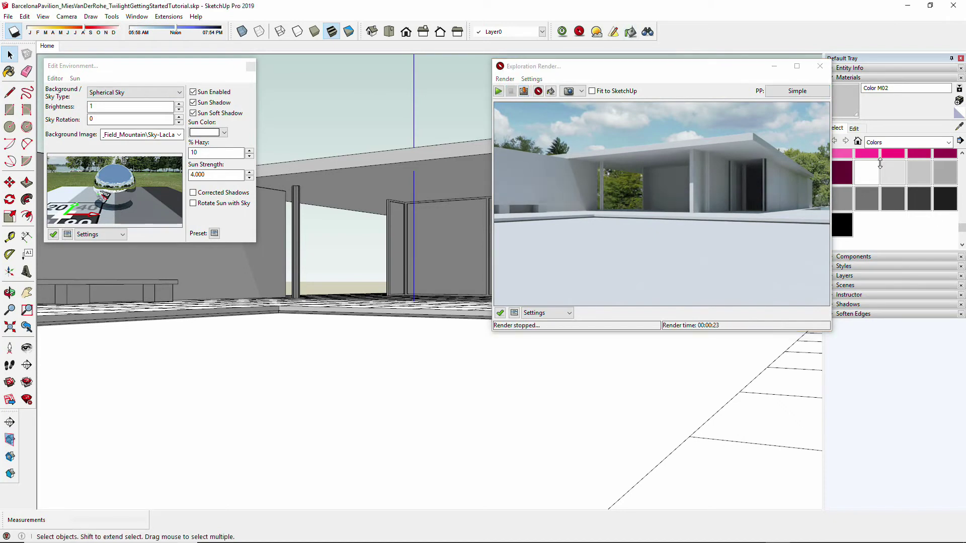
click(924, 141)
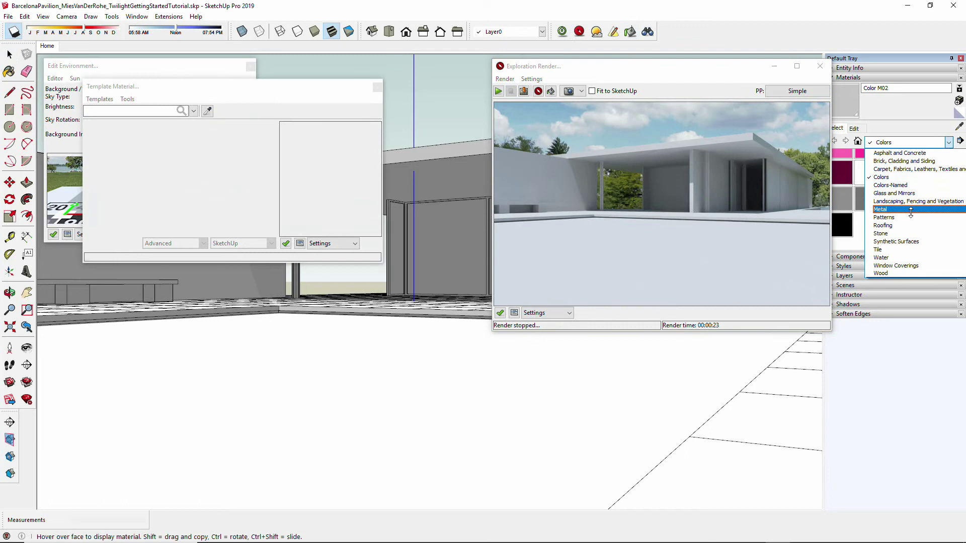
click(893, 257)
click(919, 161)
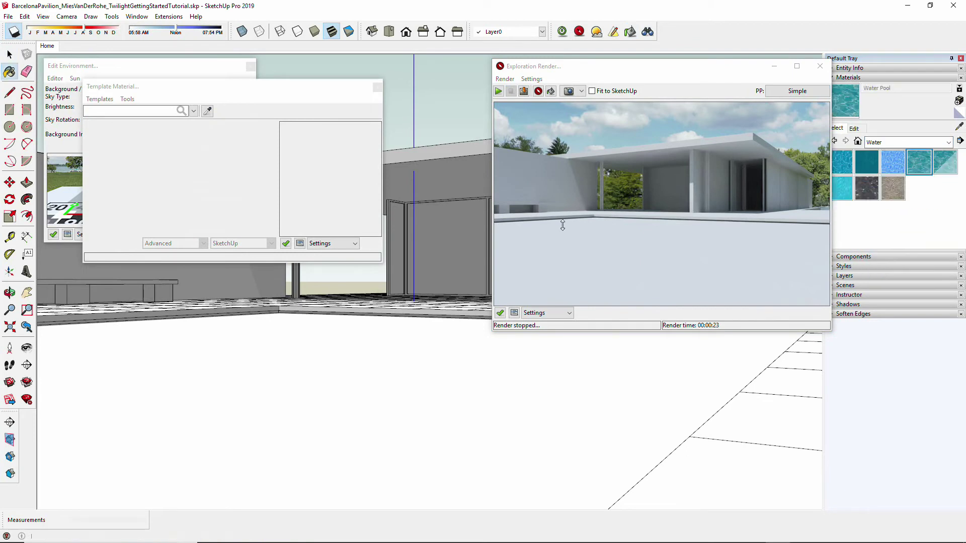
click(360, 426)
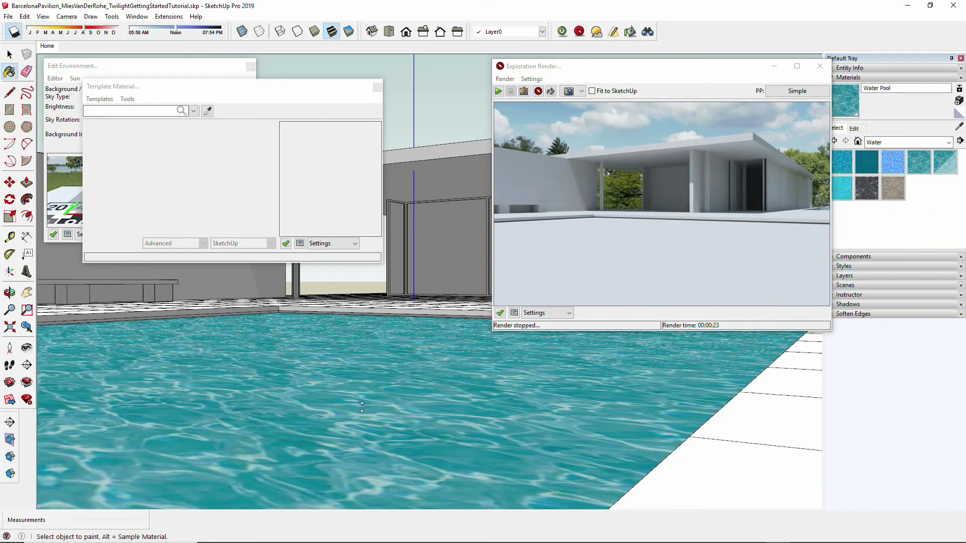
click(378, 87)
click(538, 90)
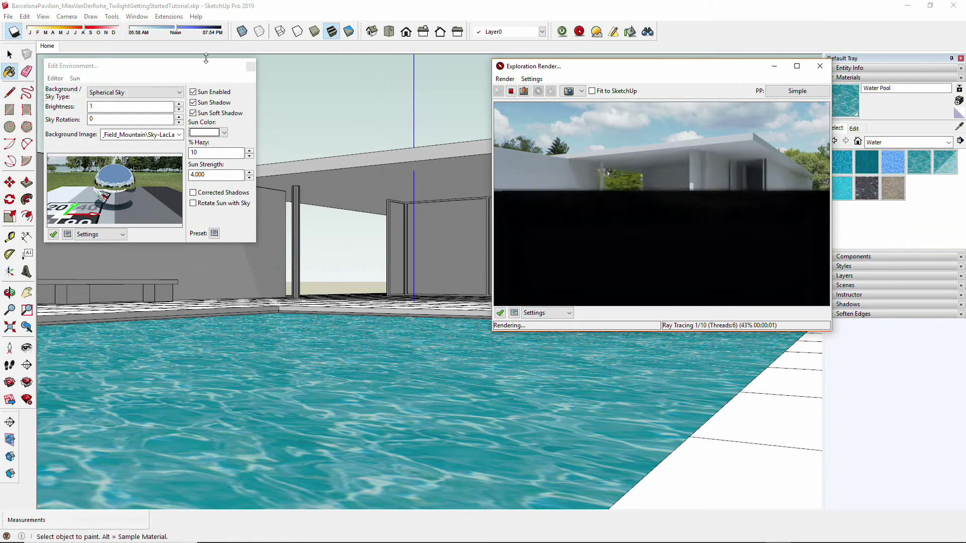
- Paint the wall panel with Translucent Glass Gray from Glass and Mirrors, then restart the render
click(903, 142)
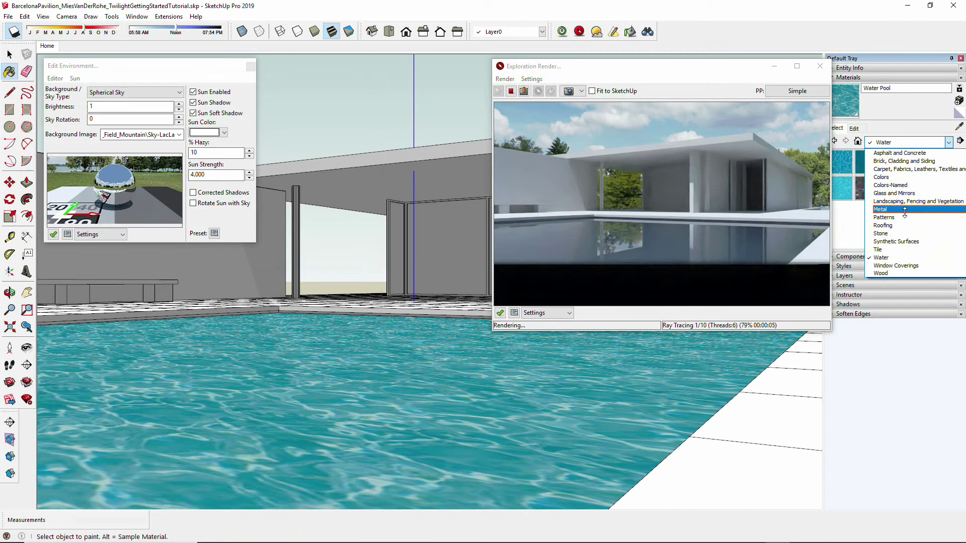
click(913, 192)
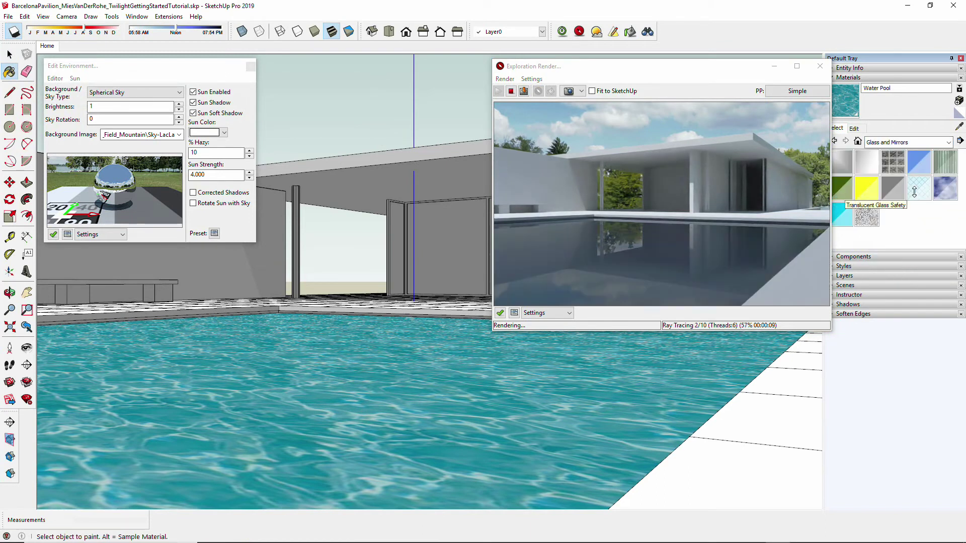
click(892, 187)
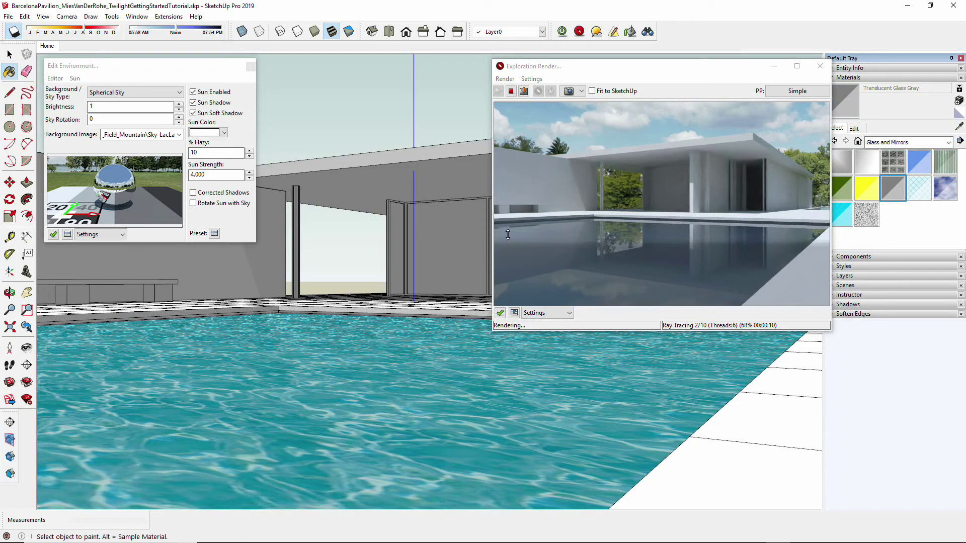
click(434, 253)
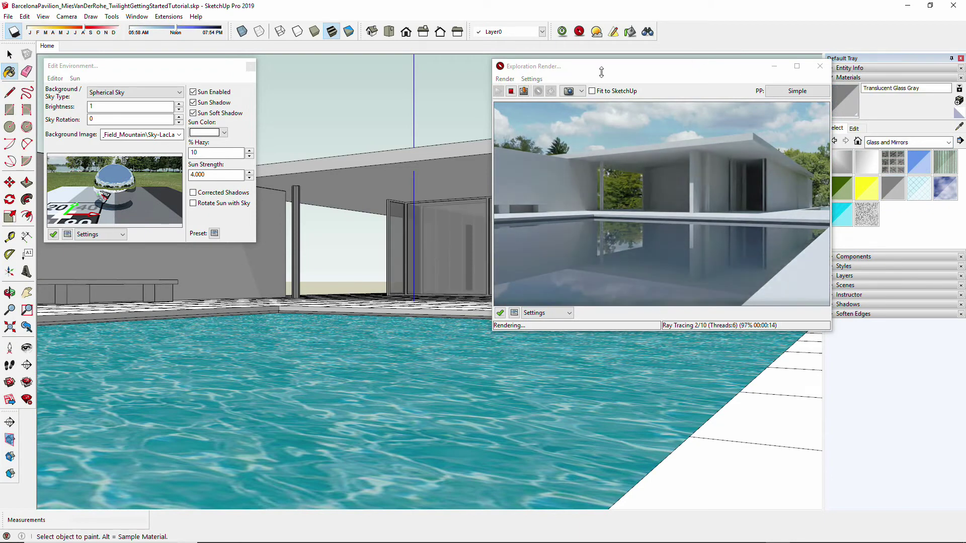
click(511, 91)
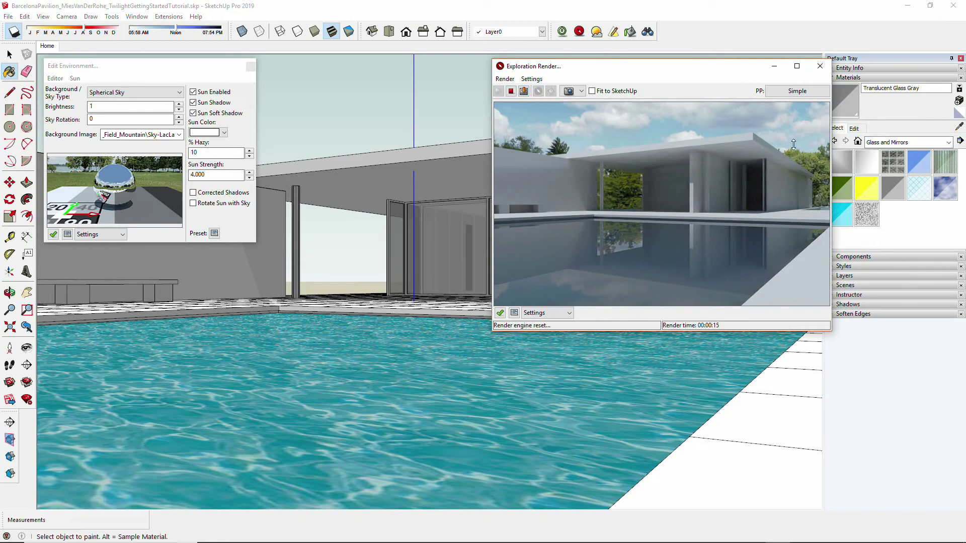
click(344, 286)
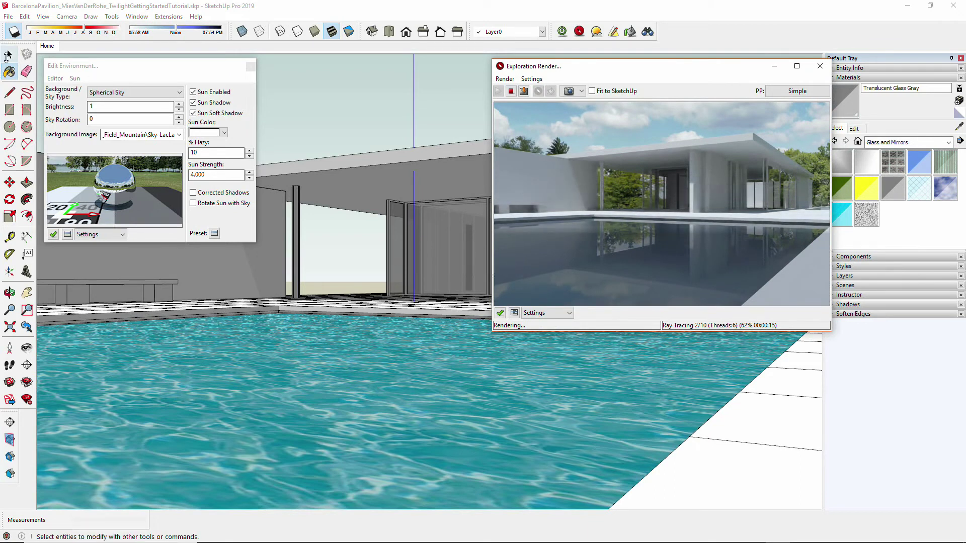
- Turn off the sun and apply the HDR-LightTentA environment preset
click(8, 54)
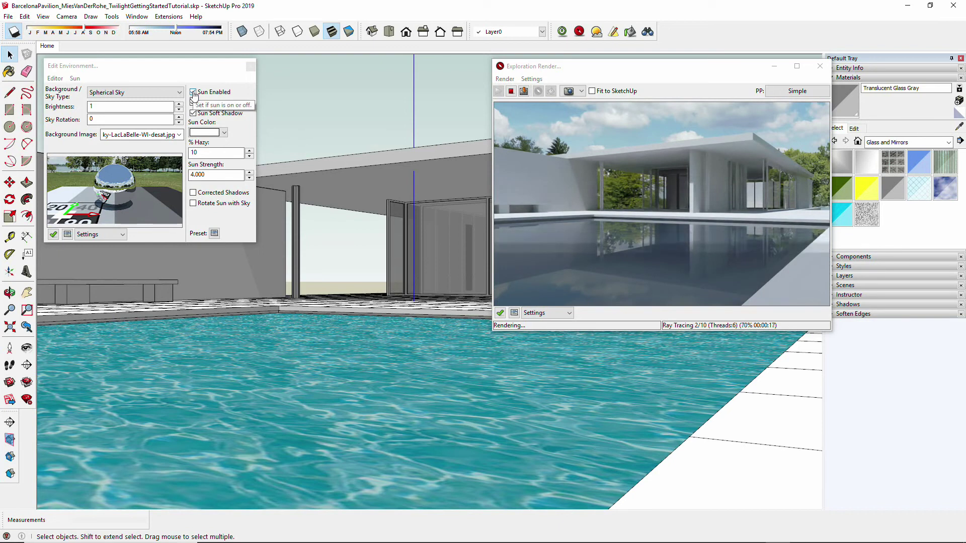
click(193, 93)
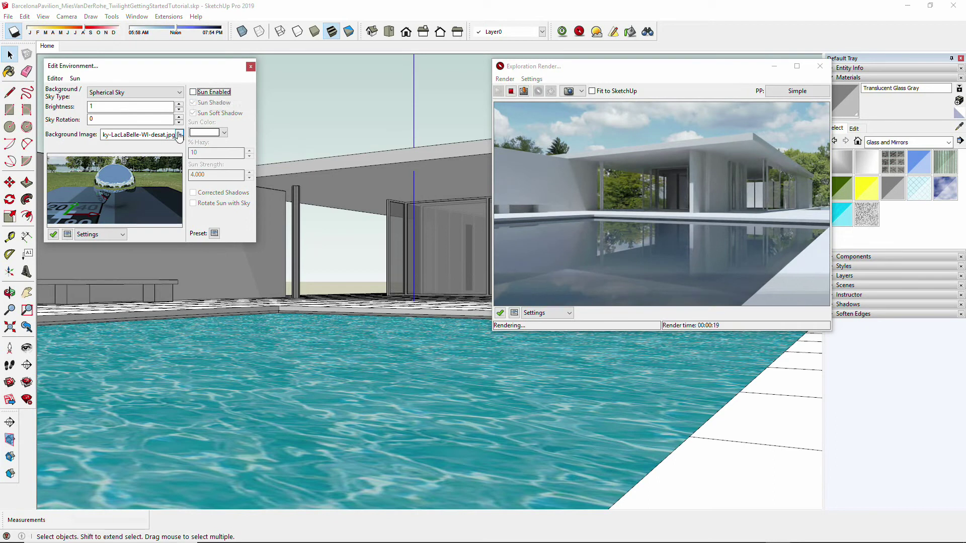
click(215, 233)
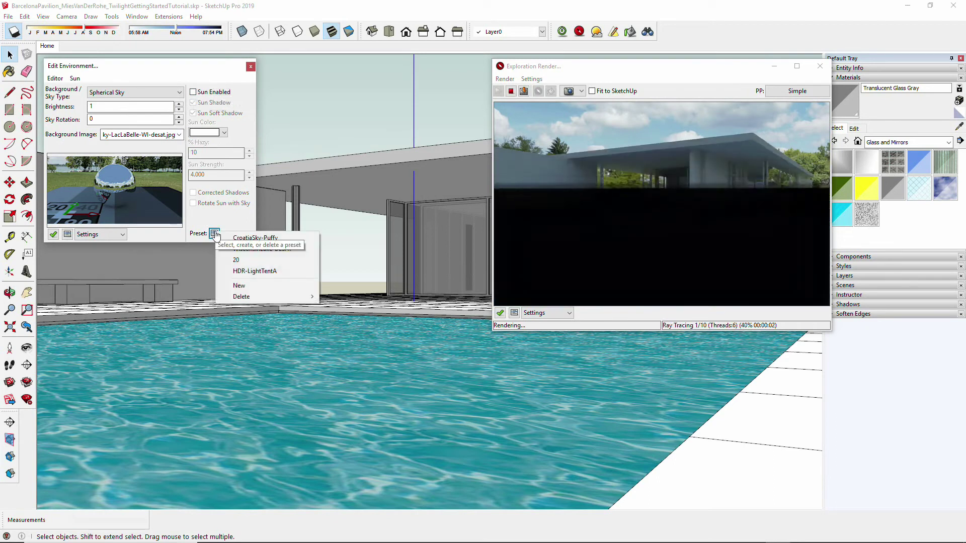
click(407, 265)
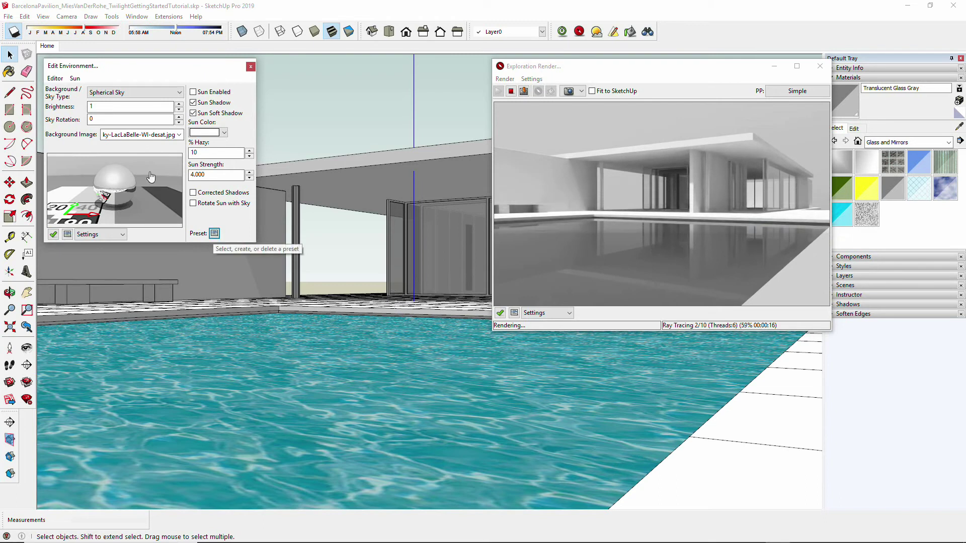
- Check the LighttentAhalf.hdr background, then close and reopen Edit Environment from the Twilight toolbar
drag(133, 135, 174, 135)
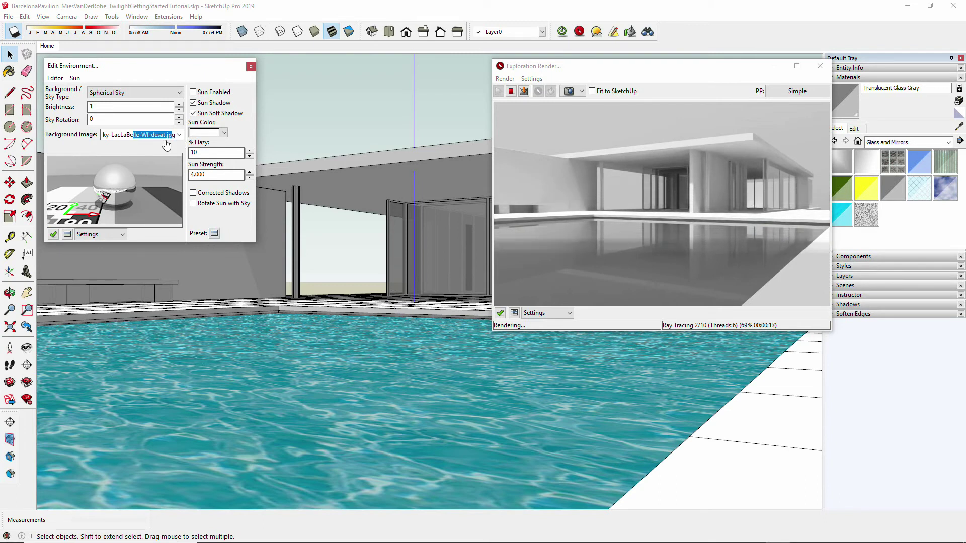
click(250, 68)
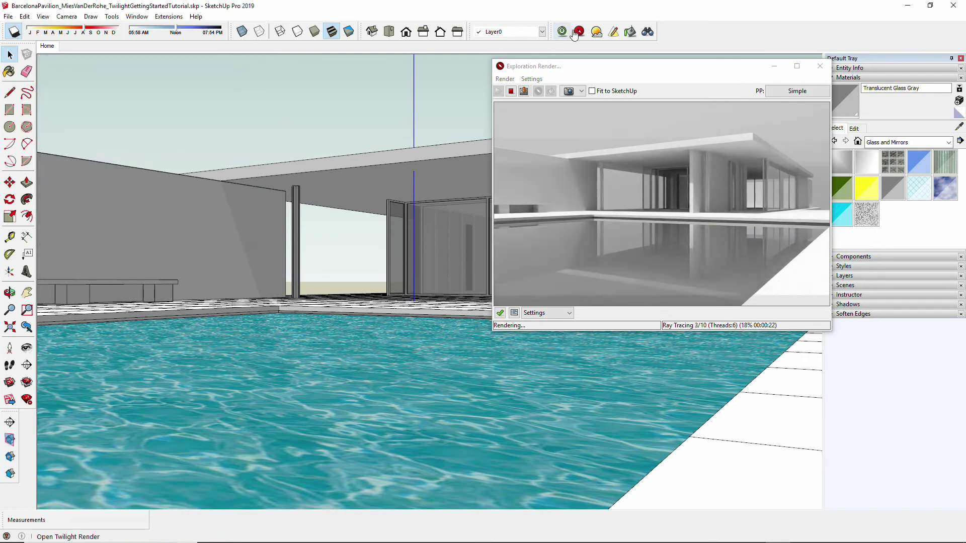
click(629, 64)
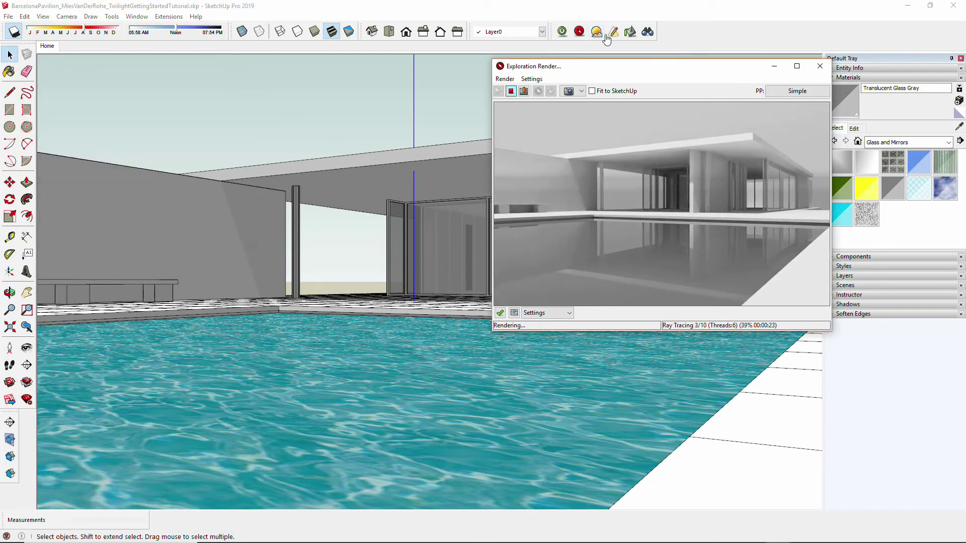
click(560, 33)
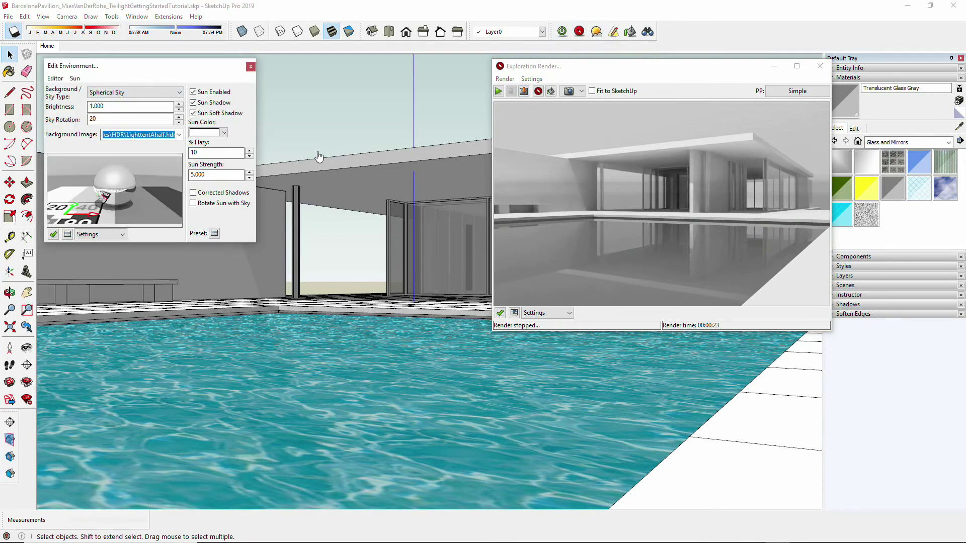
- Restart the exploration render with sky rotation 180 and the sun turned off
double_click(128, 135)
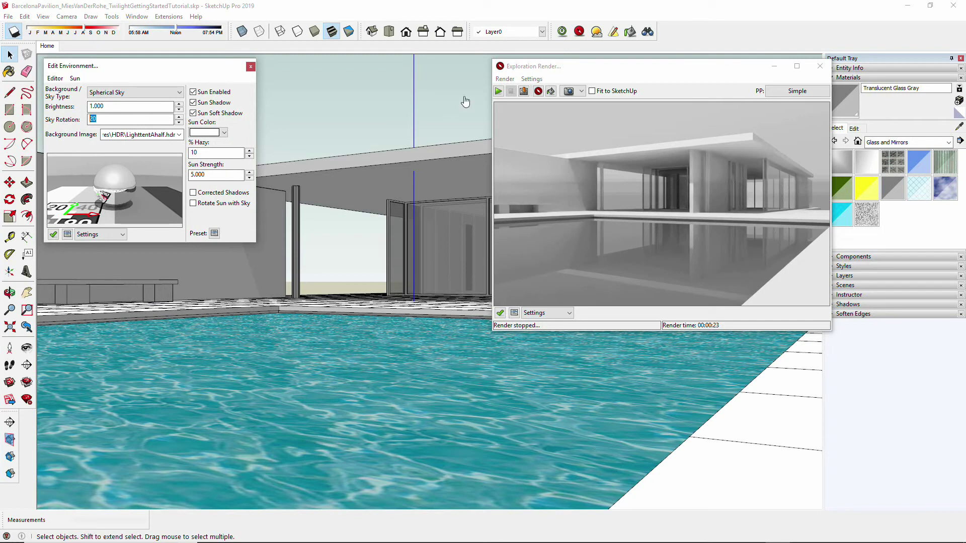
click(538, 91)
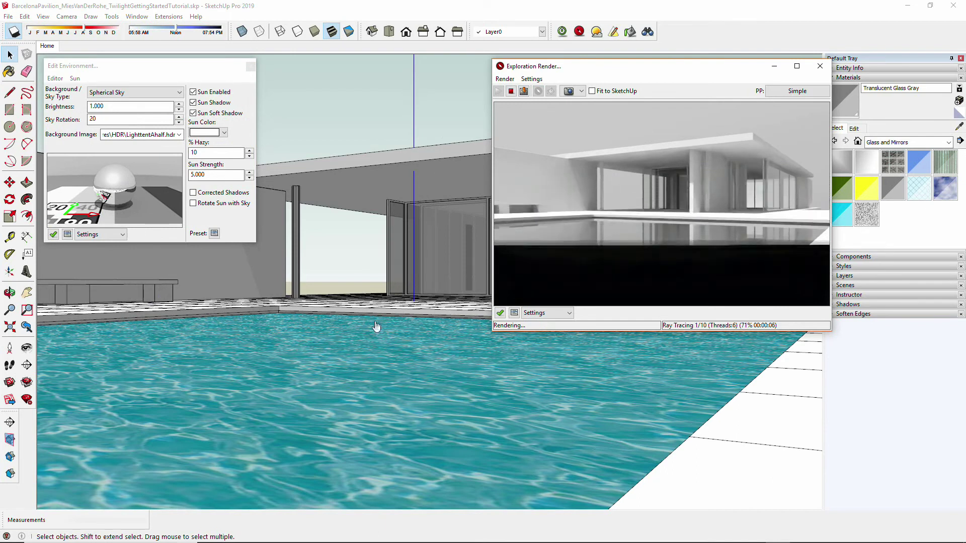
double_click(101, 118)
text(180)
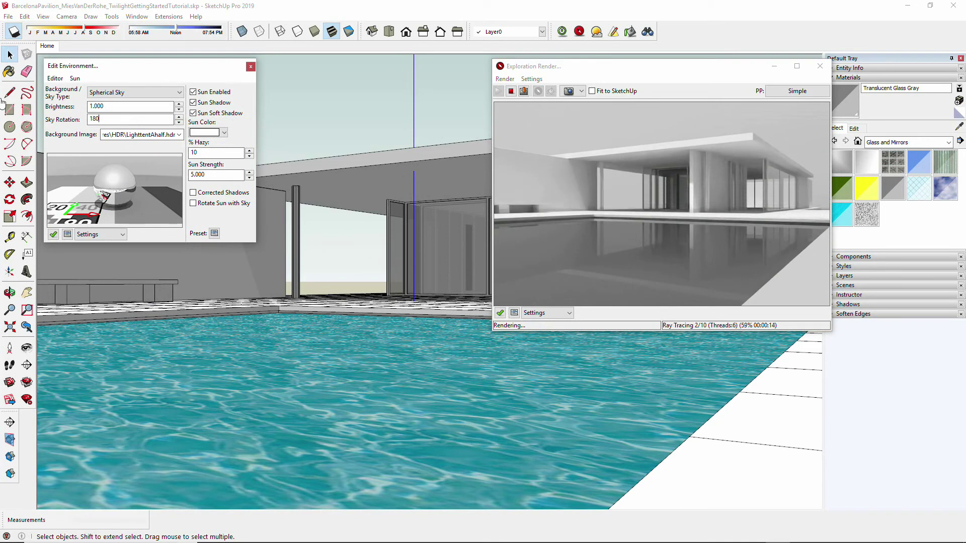
key(Return)
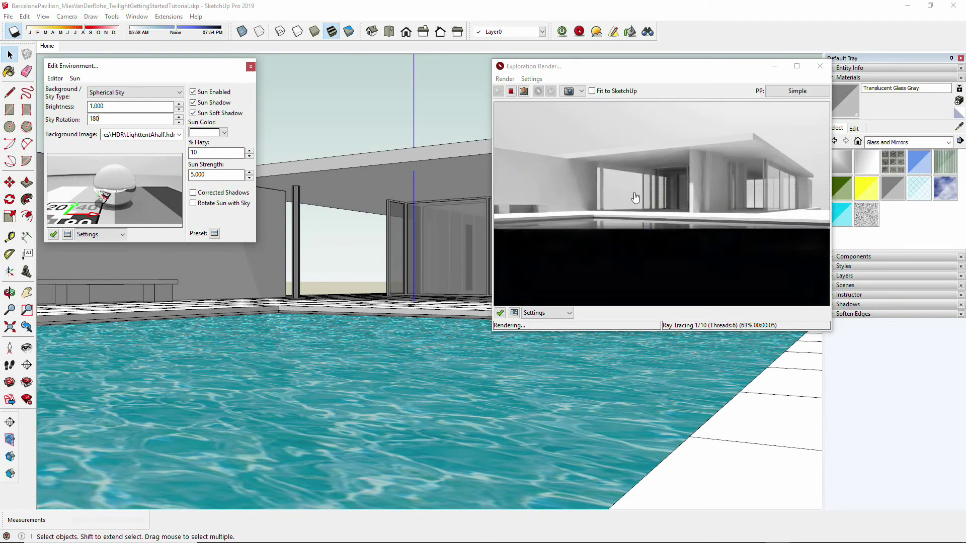
click(192, 94)
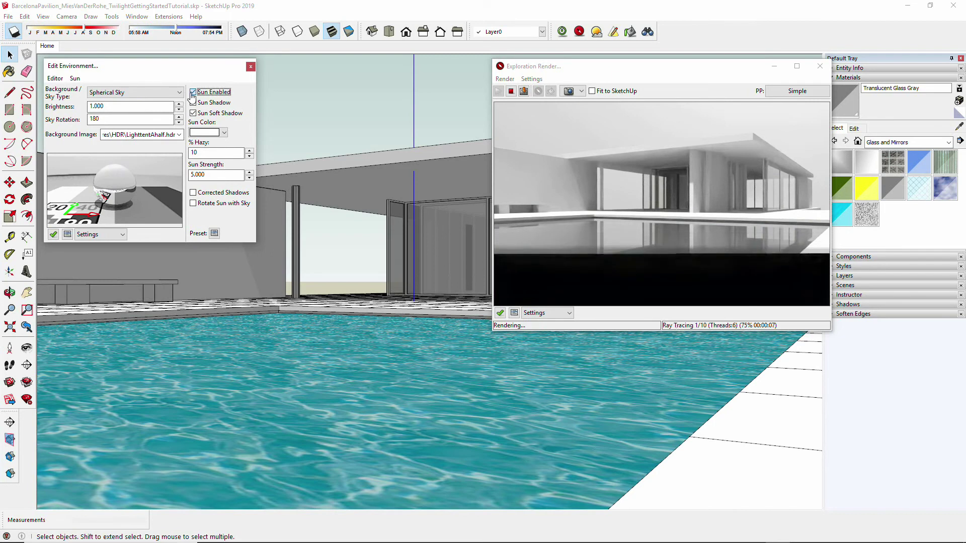
click(192, 93)
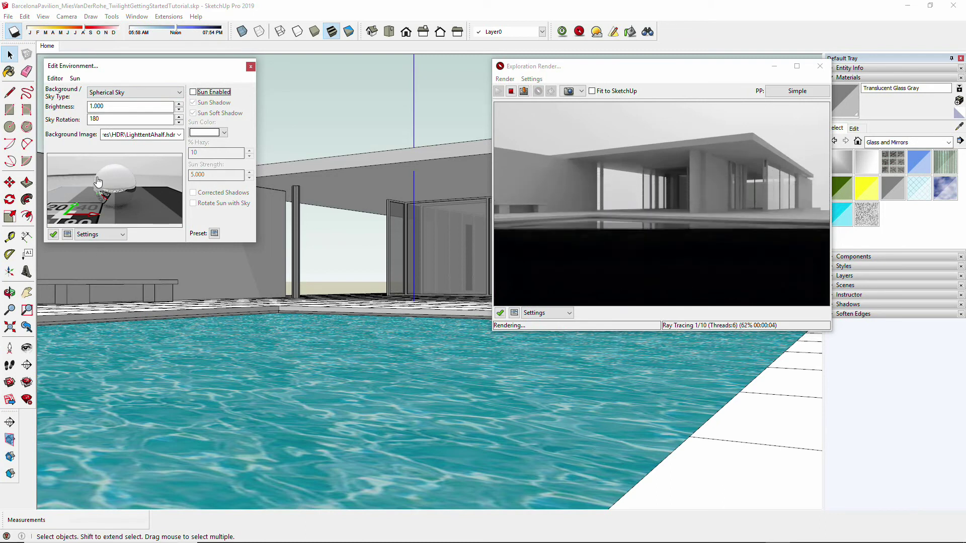
- Apply the WisconsinLake-DESAT sky preset and set sky rotation to 180 after trying 170
click(215, 233)
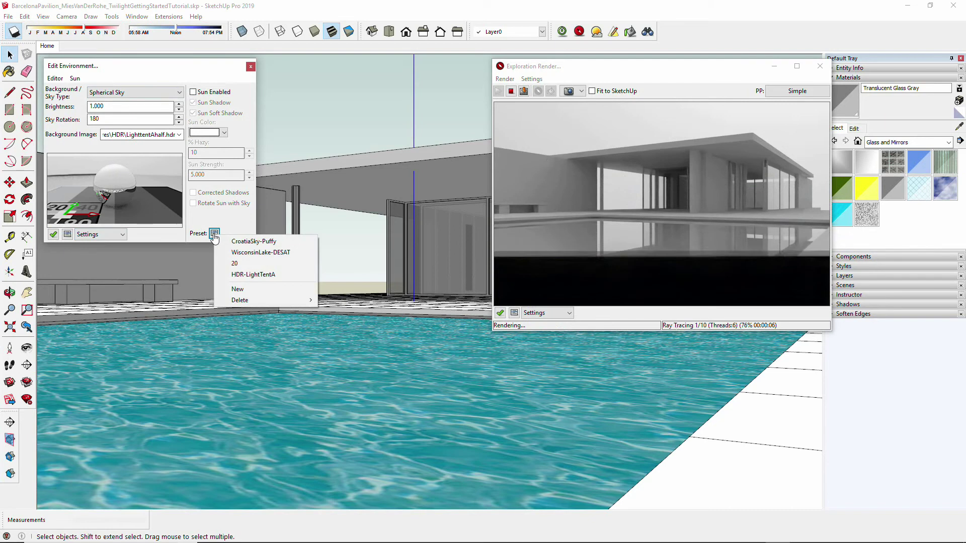
click(244, 253)
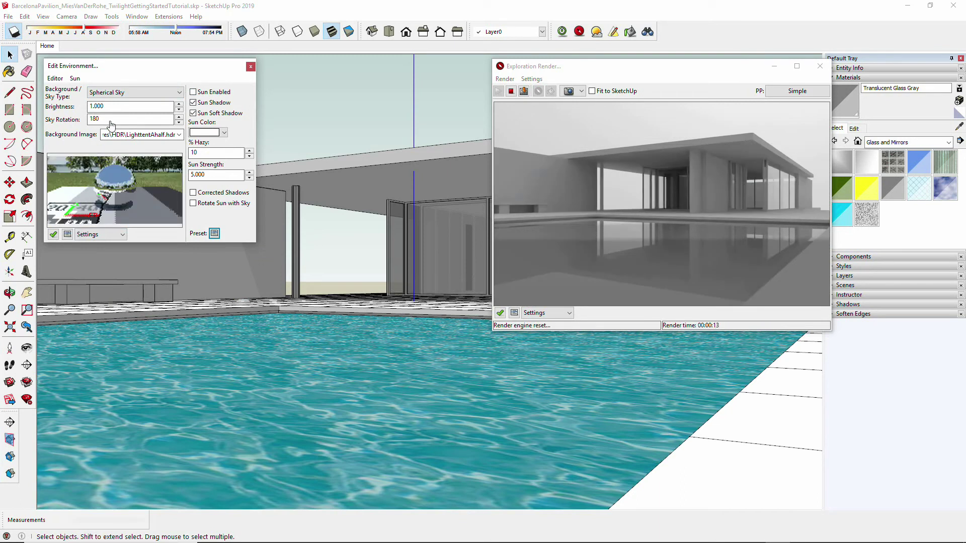
double_click(91, 119)
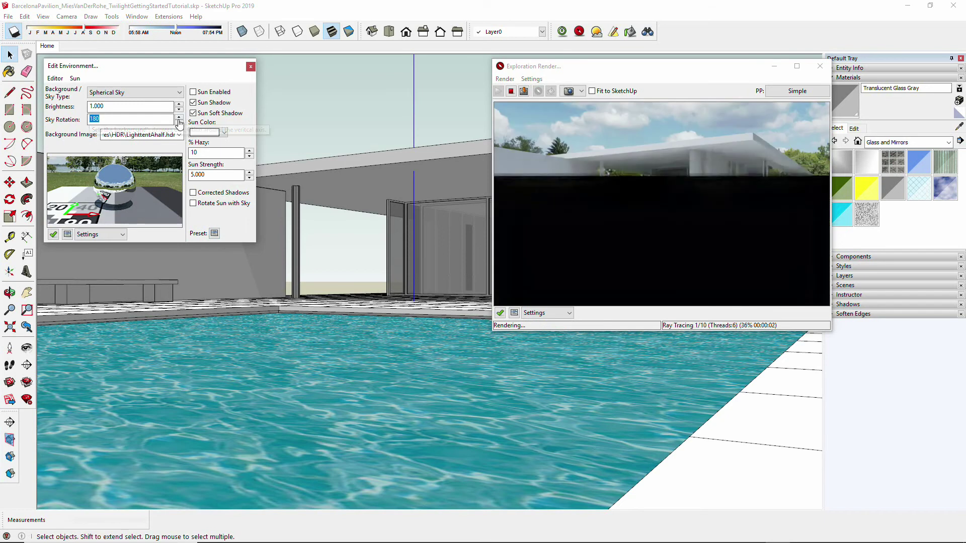
text(170)
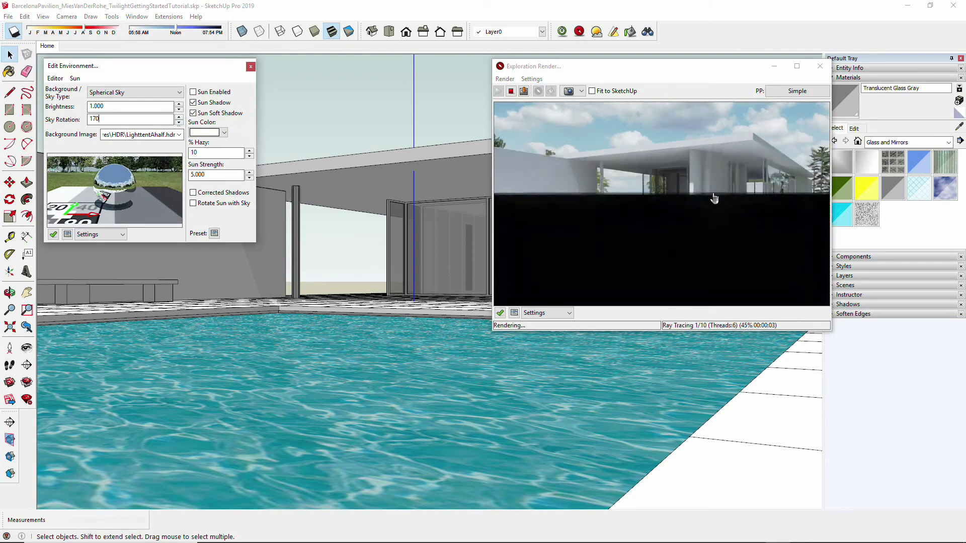
drag(109, 119, 35, 123)
text(180)
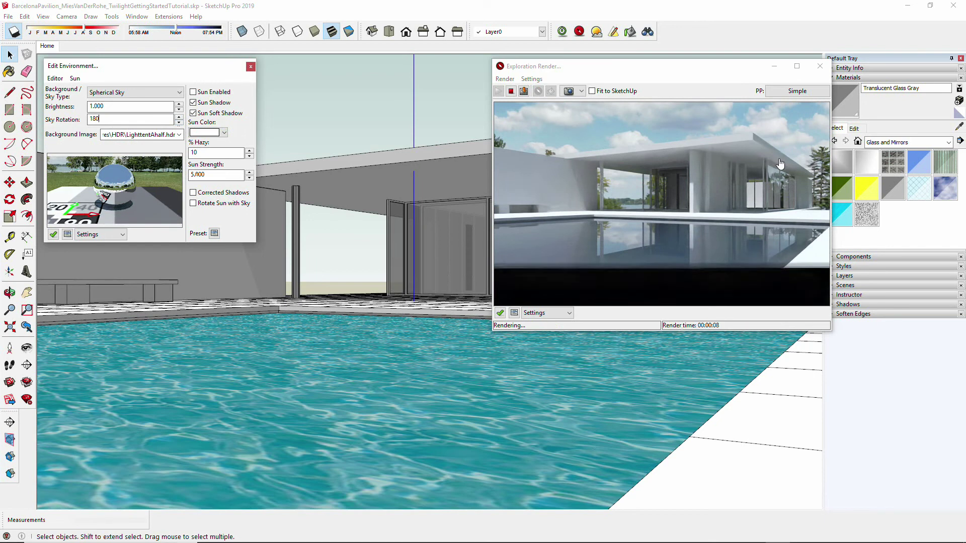
key(Return)
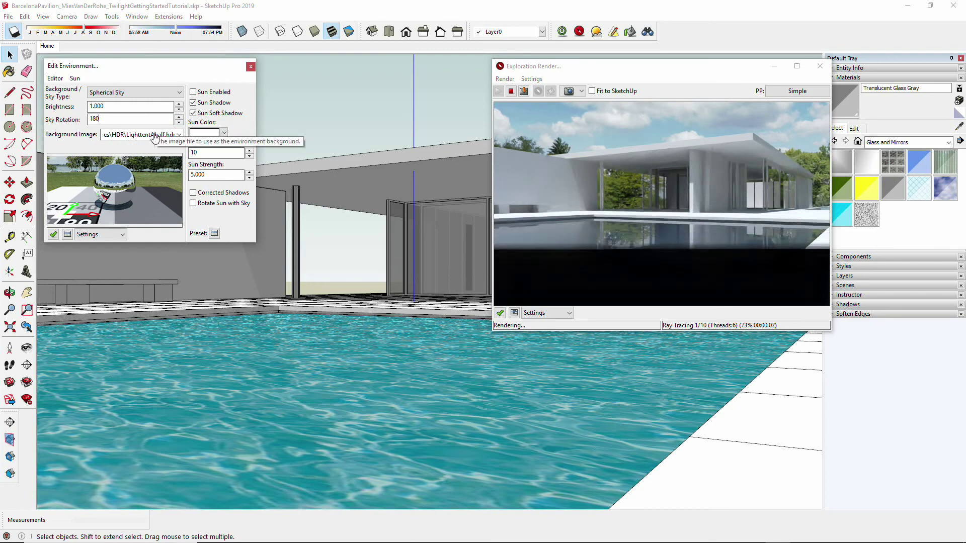
- Set the lake sky background's rotation to 20
click(251, 67)
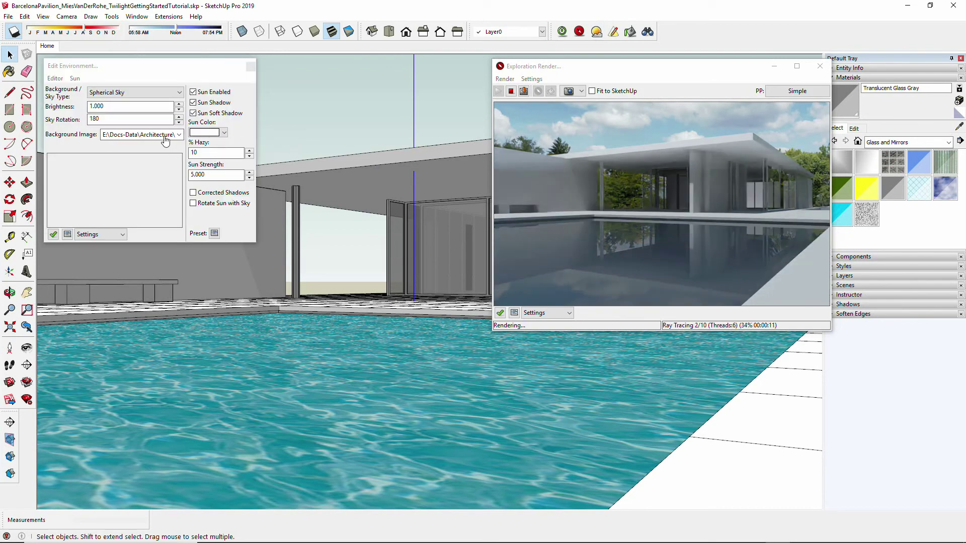
click(165, 137)
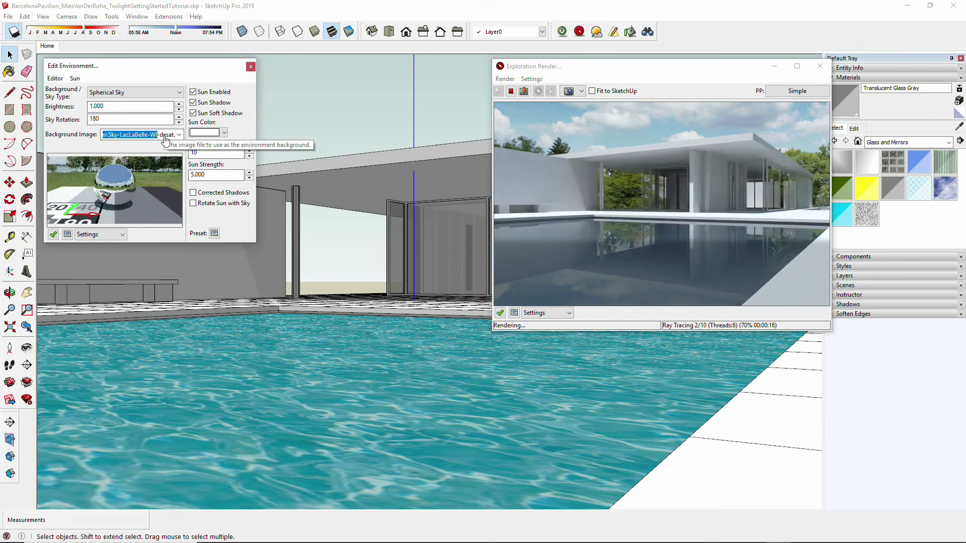
double_click(128, 123)
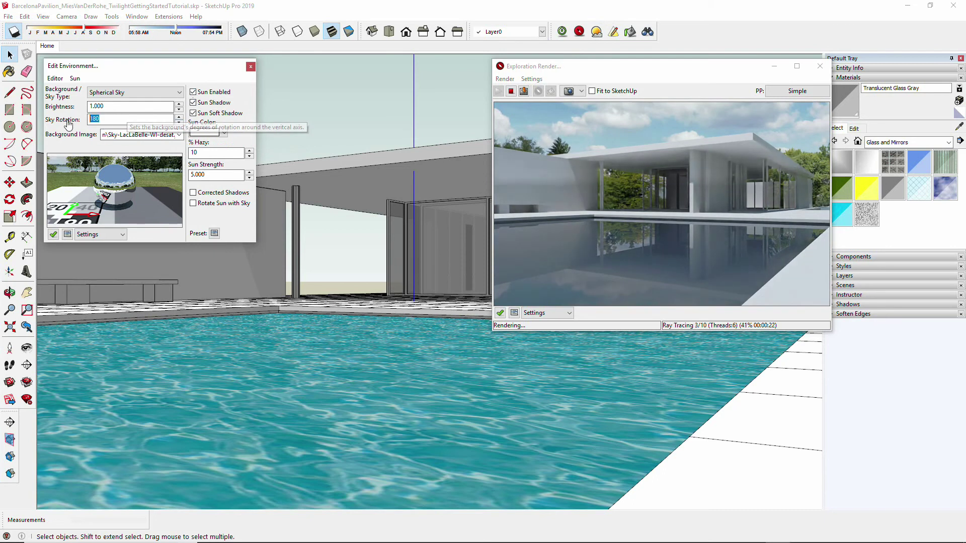
text(20)
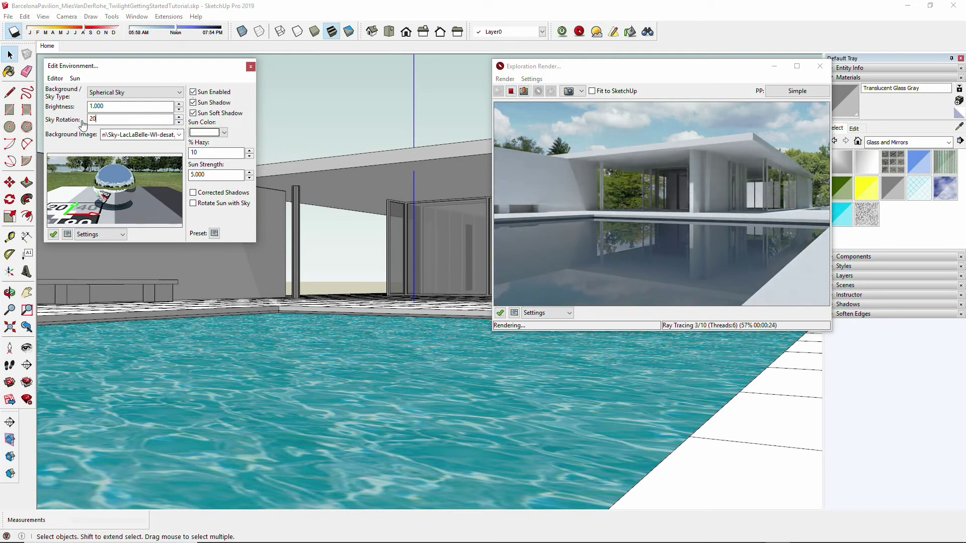
key(Return)
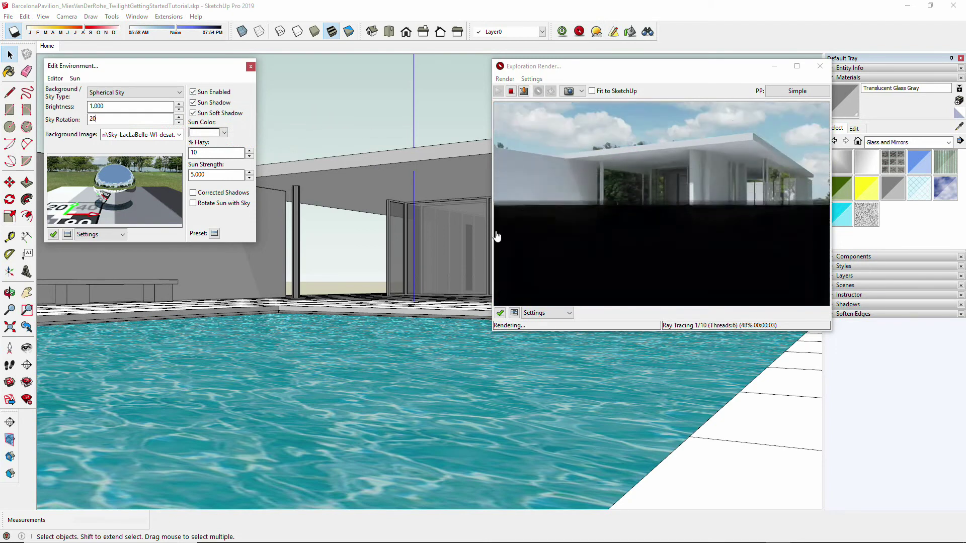
click(352, 124)
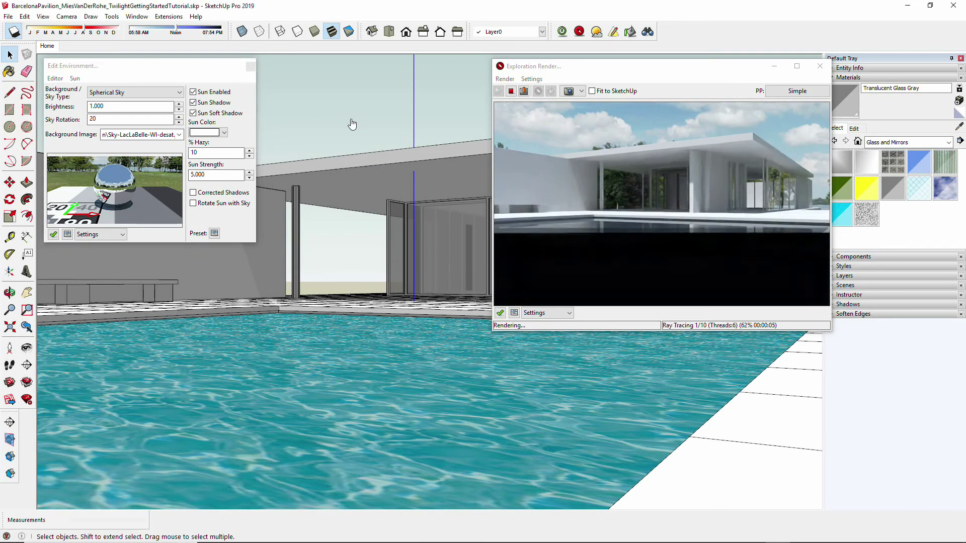
- Switch the environment preview to the framed panorama display mode
click(67, 235)
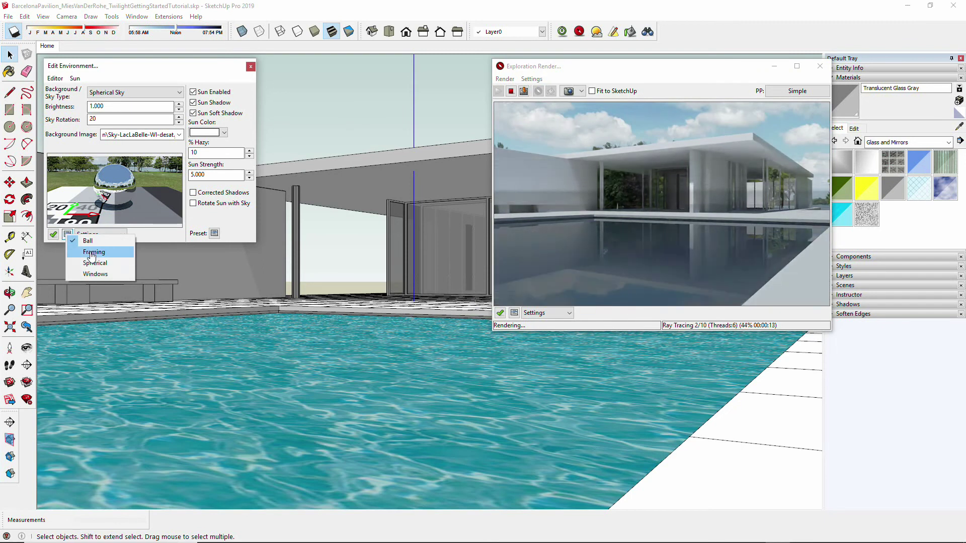
click(125, 203)
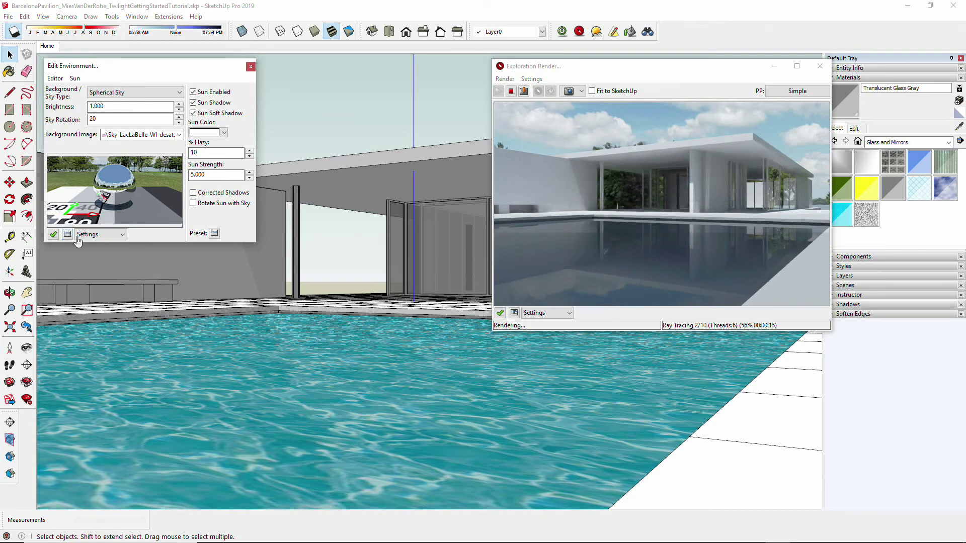
click(69, 236)
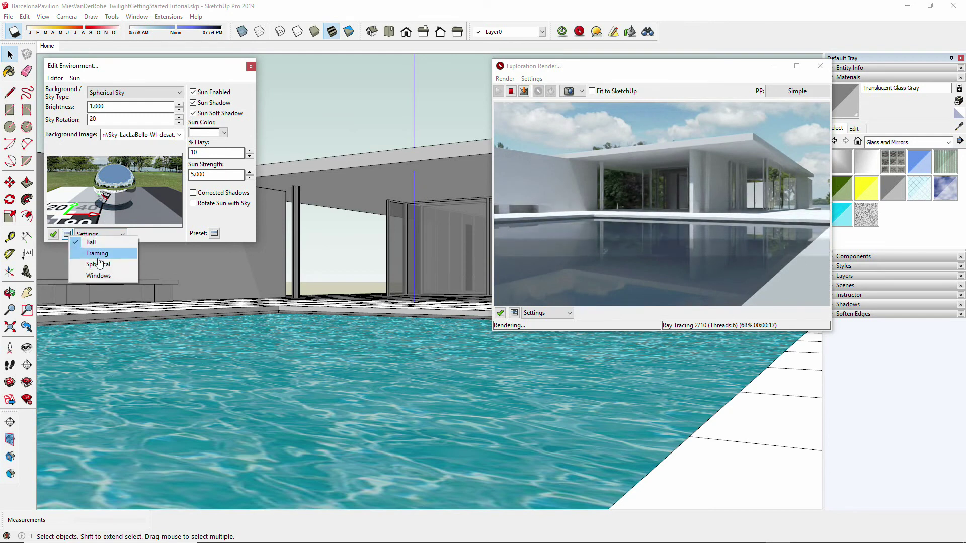
click(127, 202)
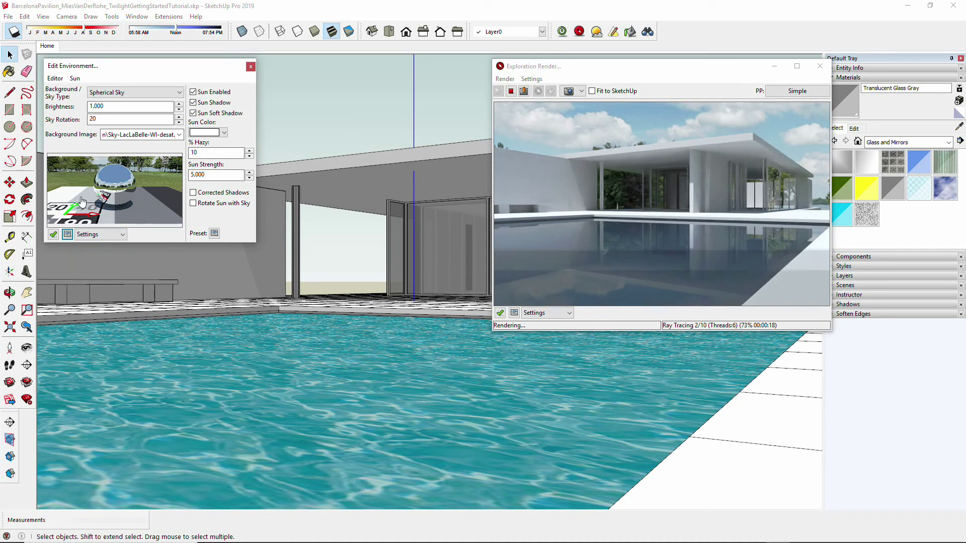
click(119, 209)
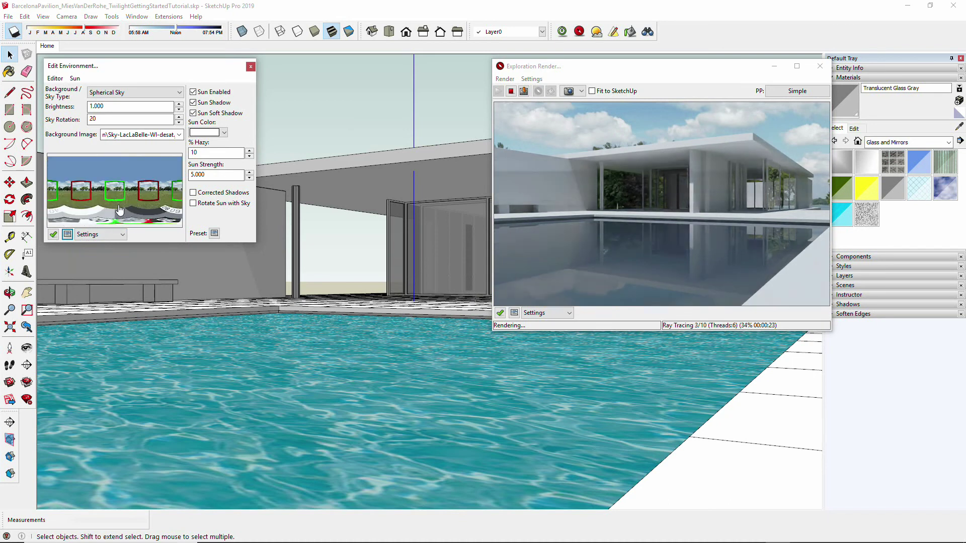
click(574, 87)
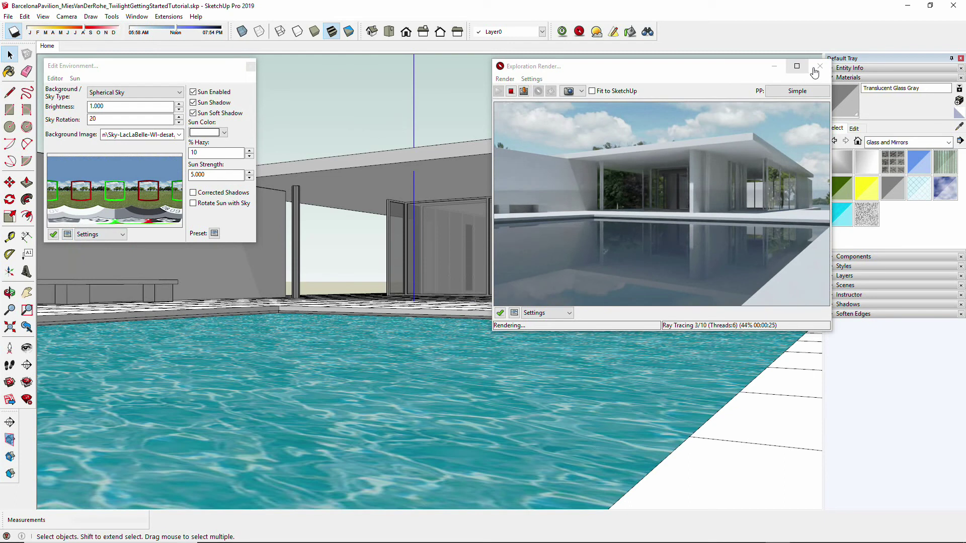
- Stop and close the exploration render, view the model from Top, then return to Home
click(511, 92)
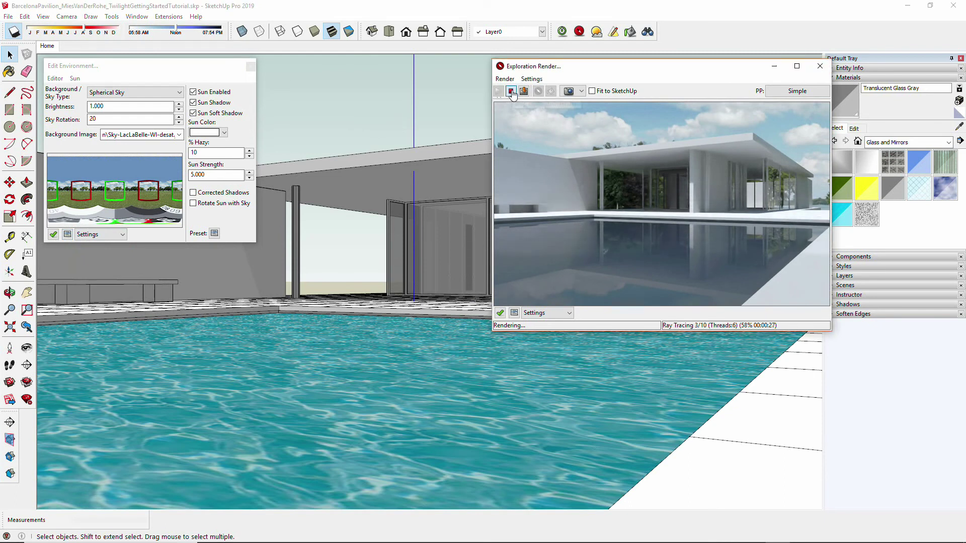
click(820, 68)
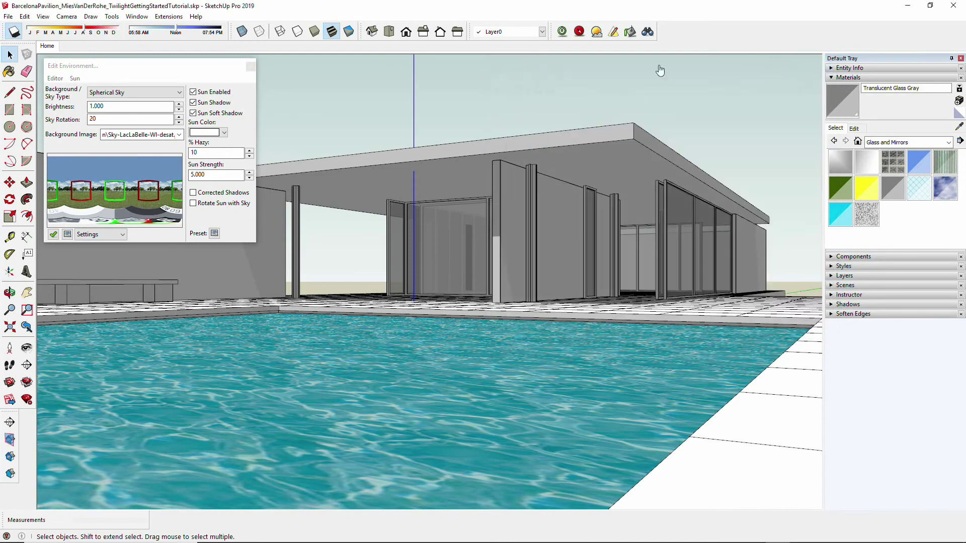
click(393, 32)
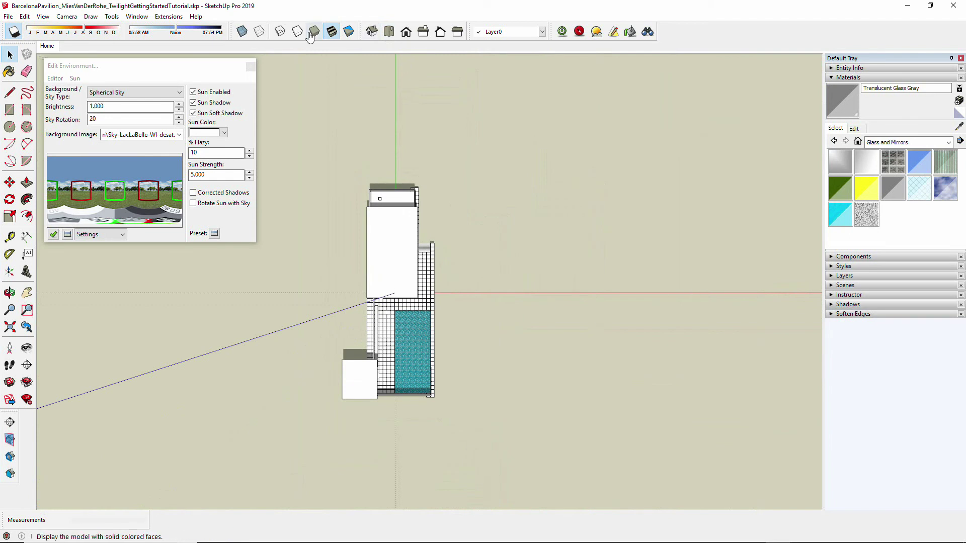
click(45, 46)
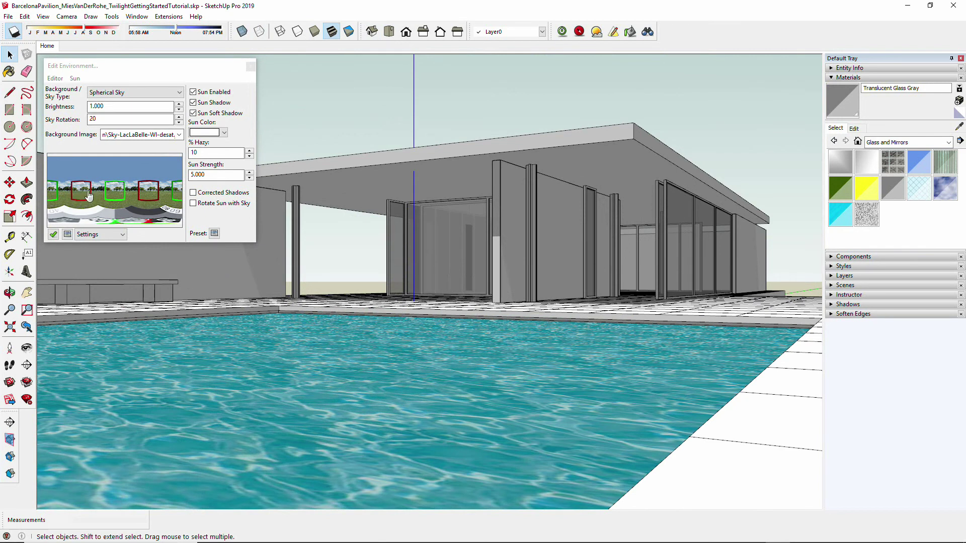
- Orbit around the pavilion to inspect it from raised, side-on and level angles
middle_drag(464, 302, 373, 346)
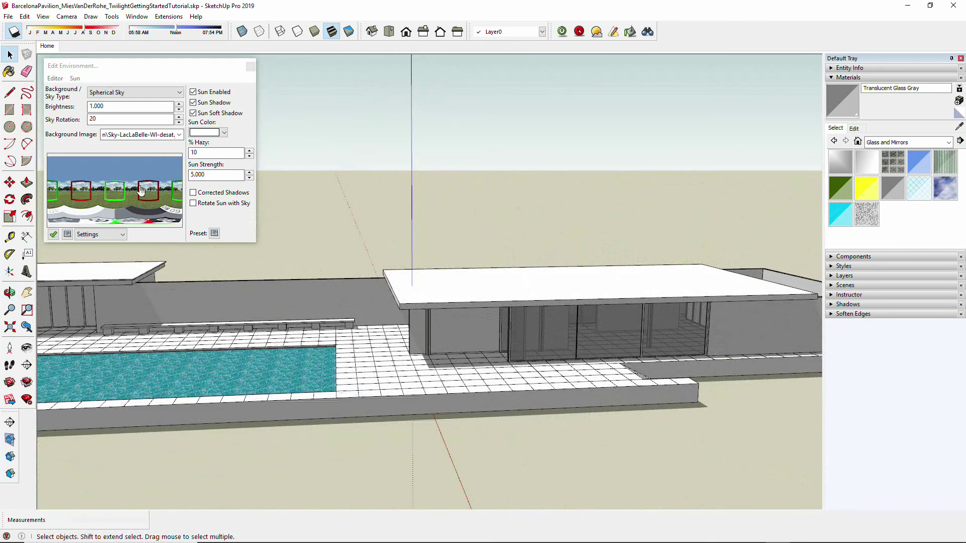
middle_drag(455, 299, 558, 278)
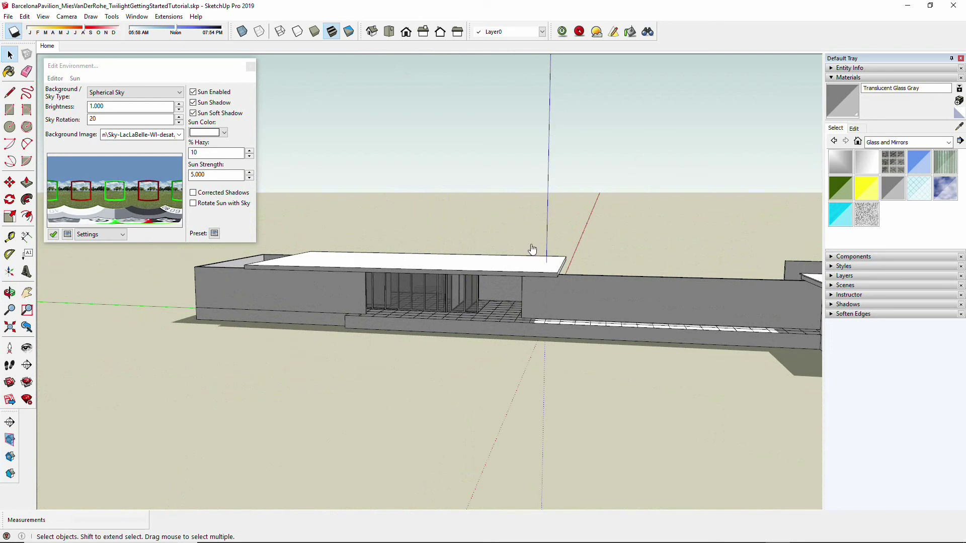
middle_drag(531, 249, 443, 258)
middle_drag(400, 402, 498, 194)
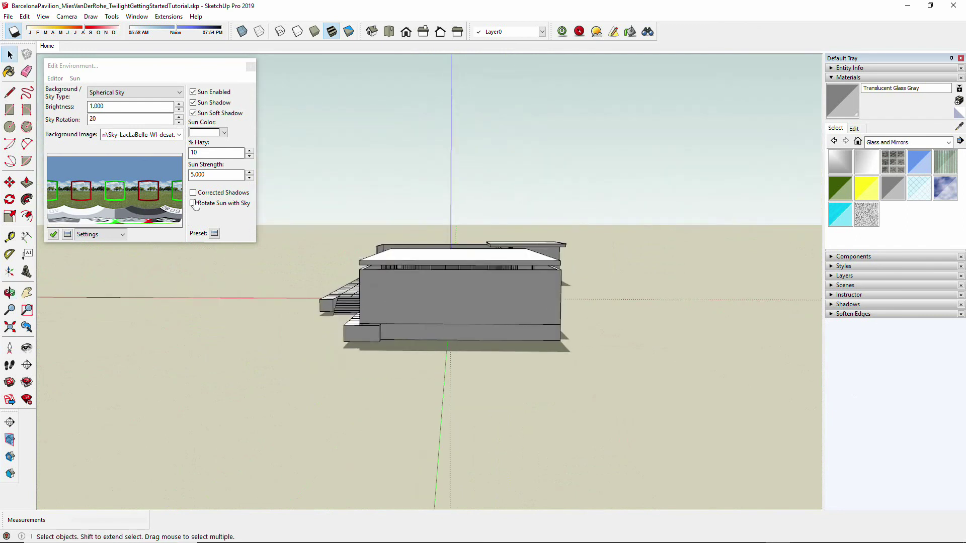
- Return to the Home view and preview the sky as a spherical map, then through windows
click(47, 46)
click(67, 235)
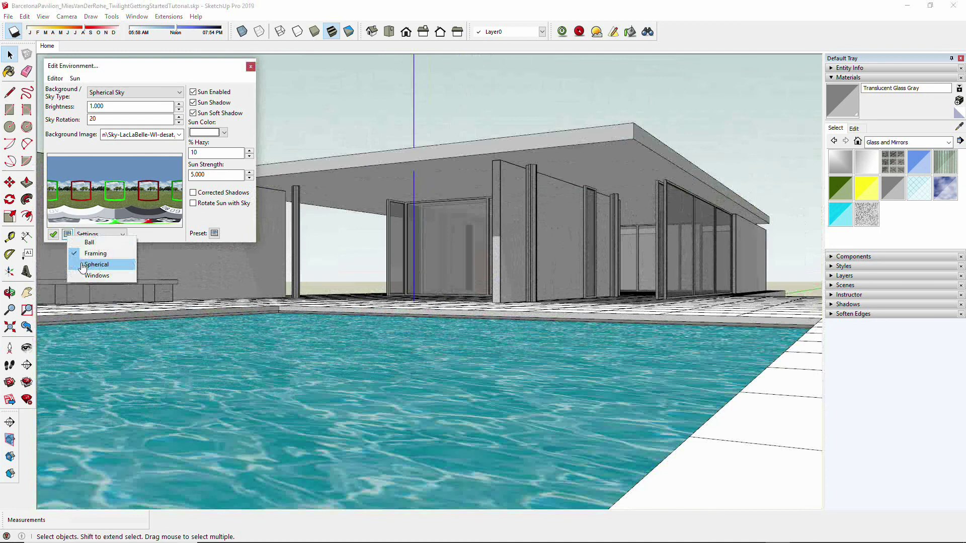
click(96, 265)
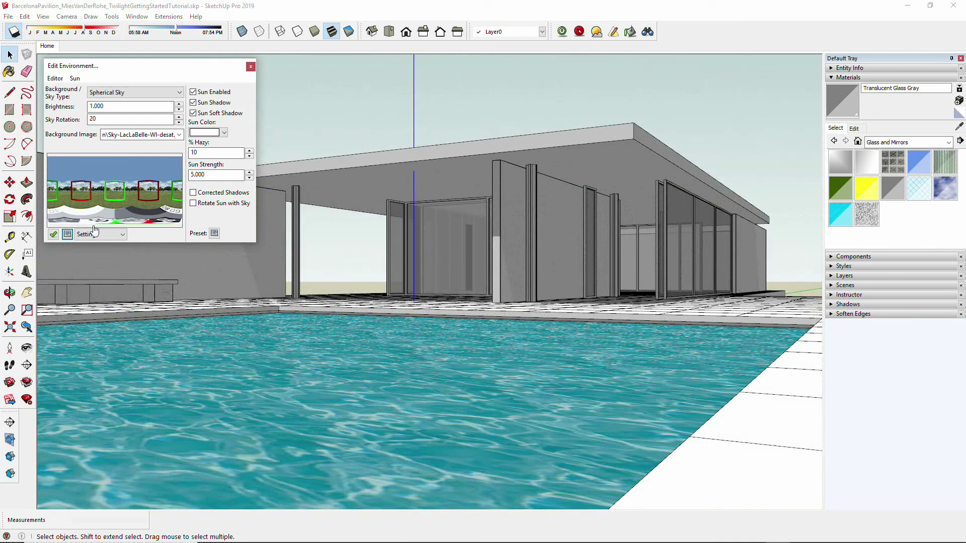
click(180, 220)
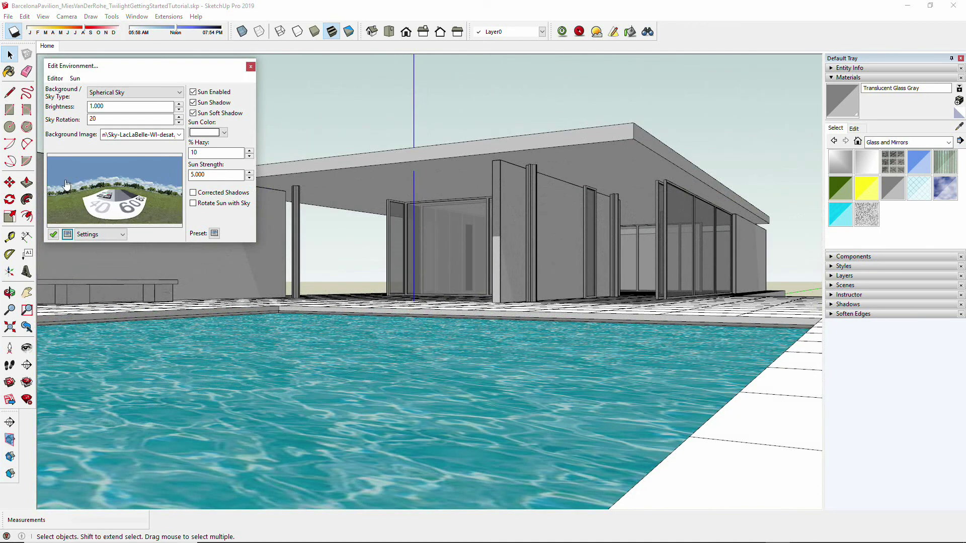
click(68, 234)
click(97, 274)
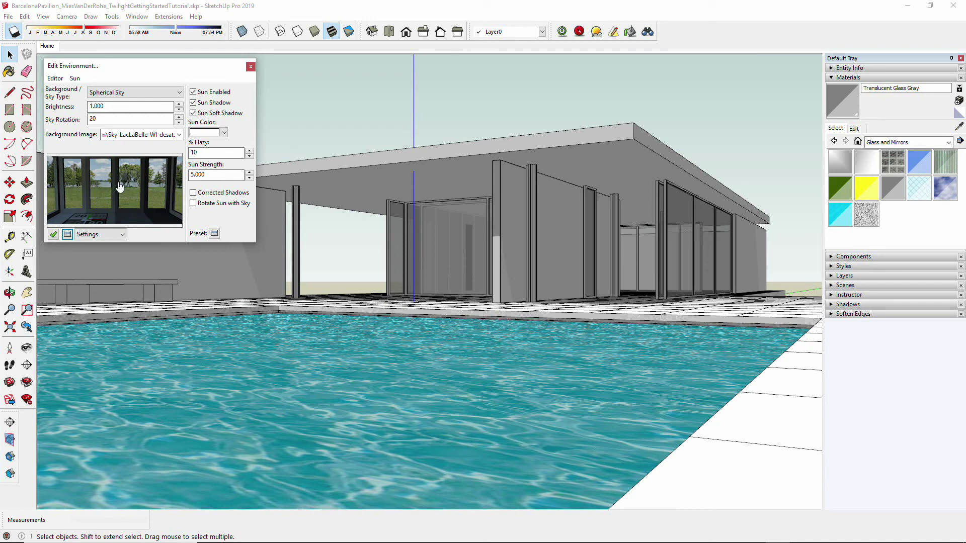
middle_drag(519, 255, 228, 258)
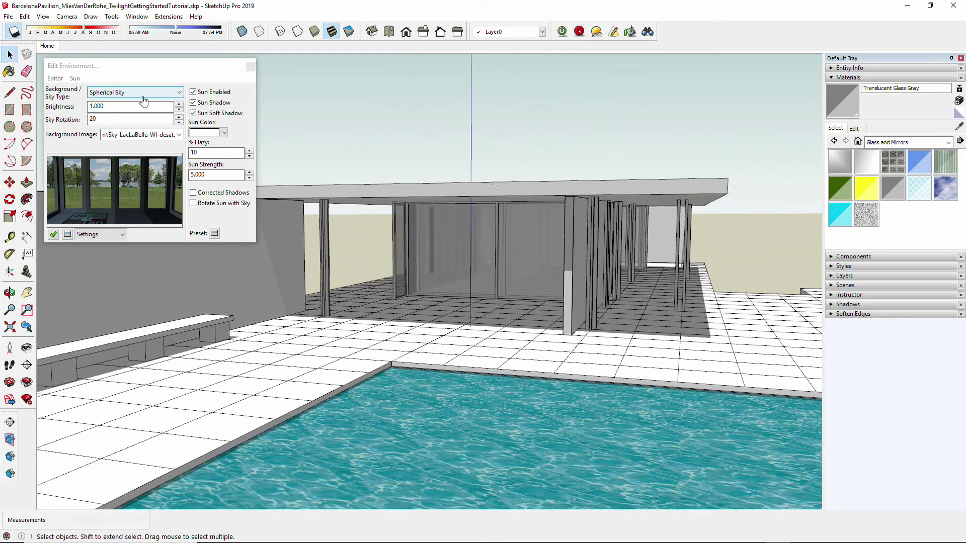
- Change the sky type to Sky Probe, keeping the Sky-LacLaBelle-WI-desat.jpg background
click(135, 92)
click(141, 157)
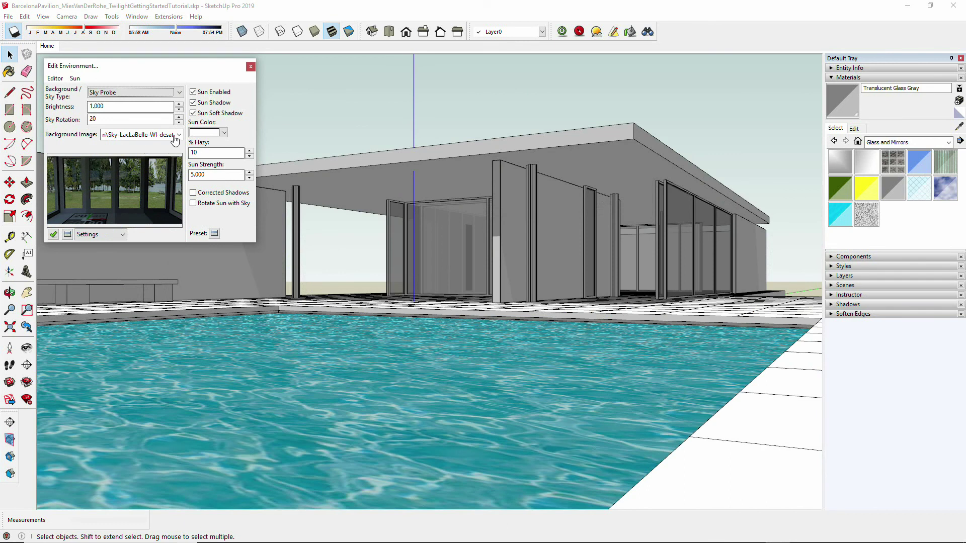
drag(151, 136, 197, 176)
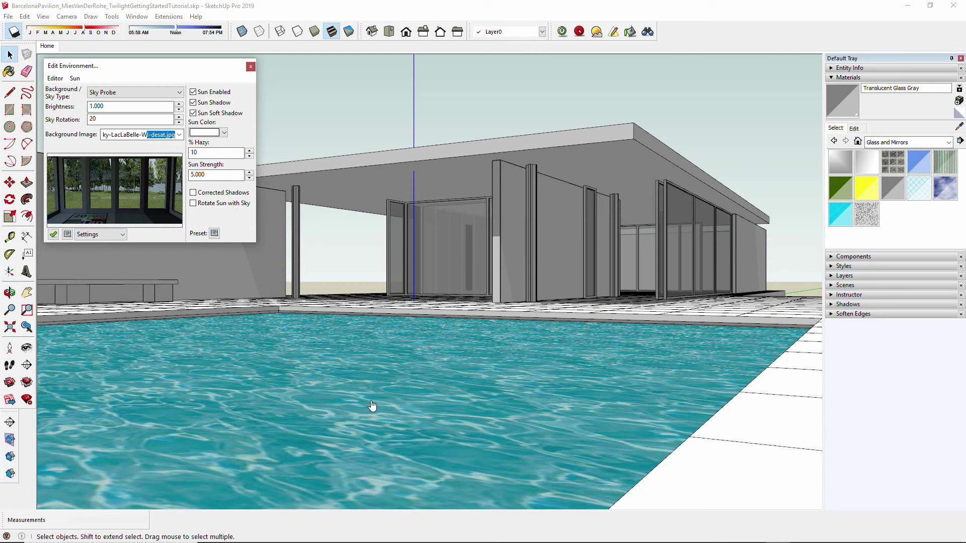
- Browse the SkyMaps images sky_spherical_Mray.jpg, skymap_photo8.jpg and angmap27.jpg
key(alt+Tab)
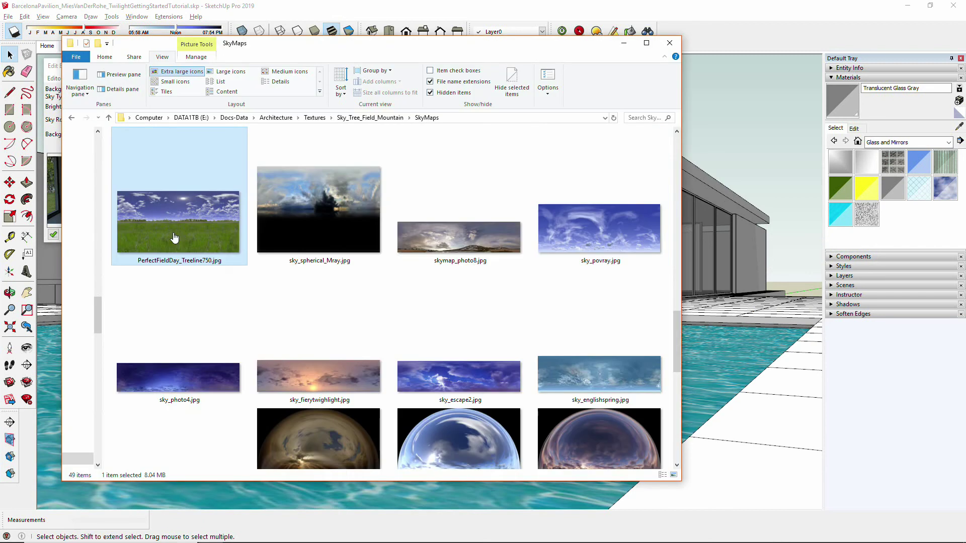
click(303, 232)
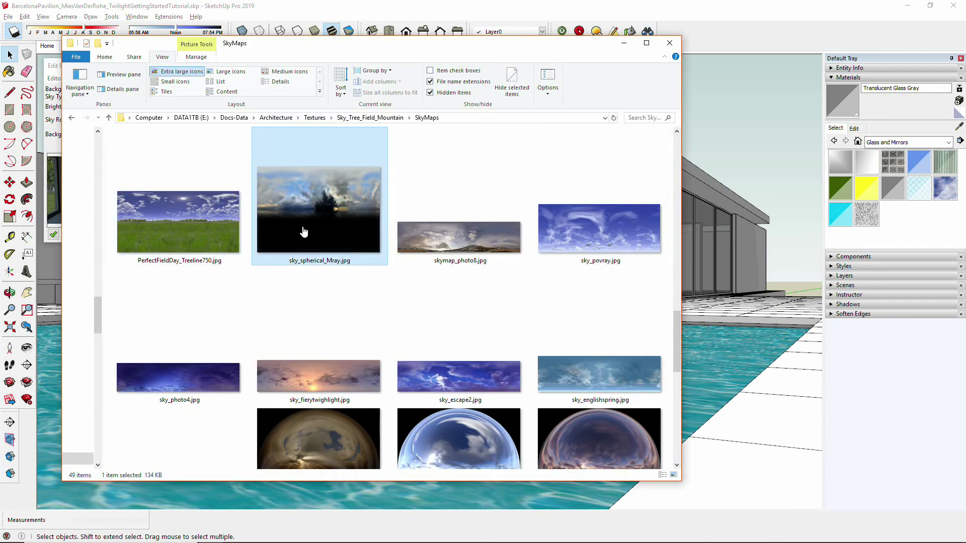
click(436, 245)
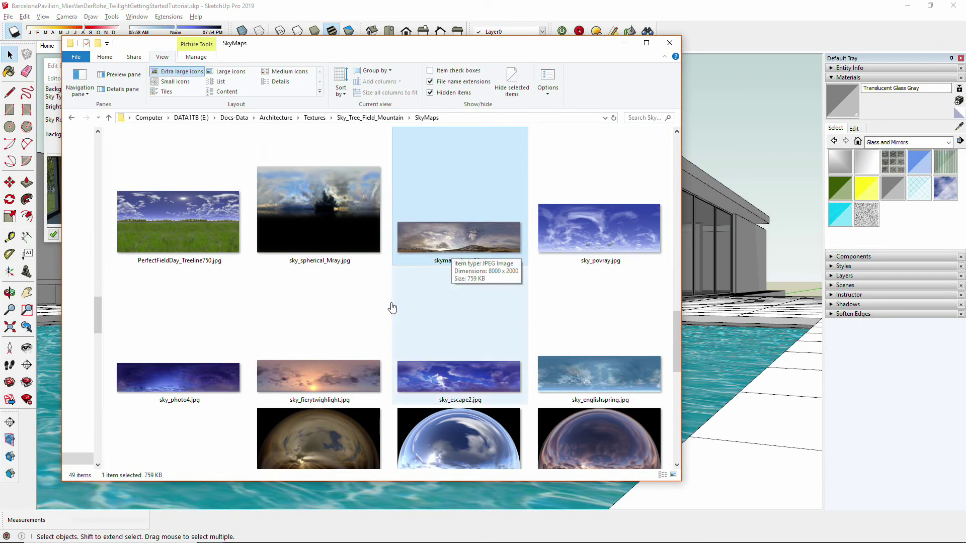
click(335, 437)
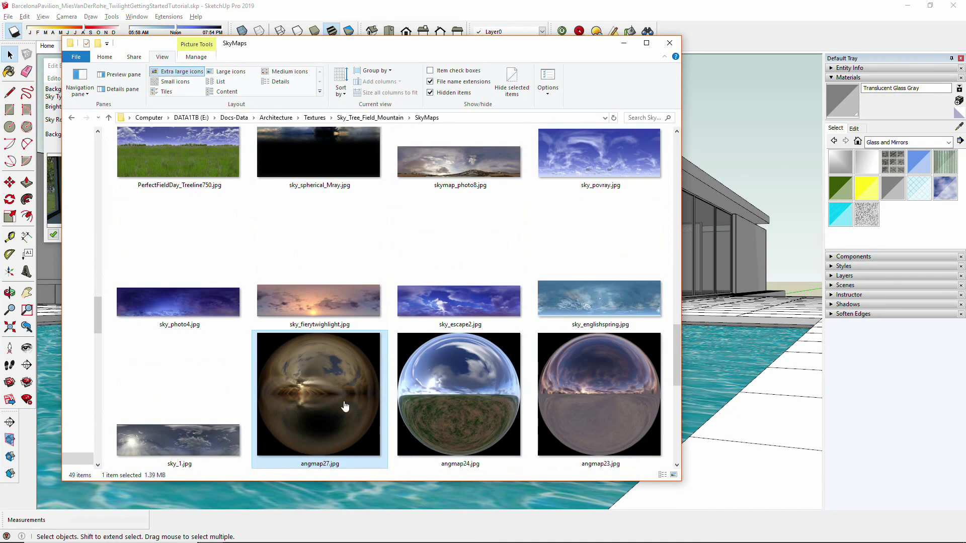
- Compare the angmap light probes and settle on angmap27.jpg, moving the Explorer window aside
scroll(345, 405, down, 2)
click(467, 276)
click(608, 274)
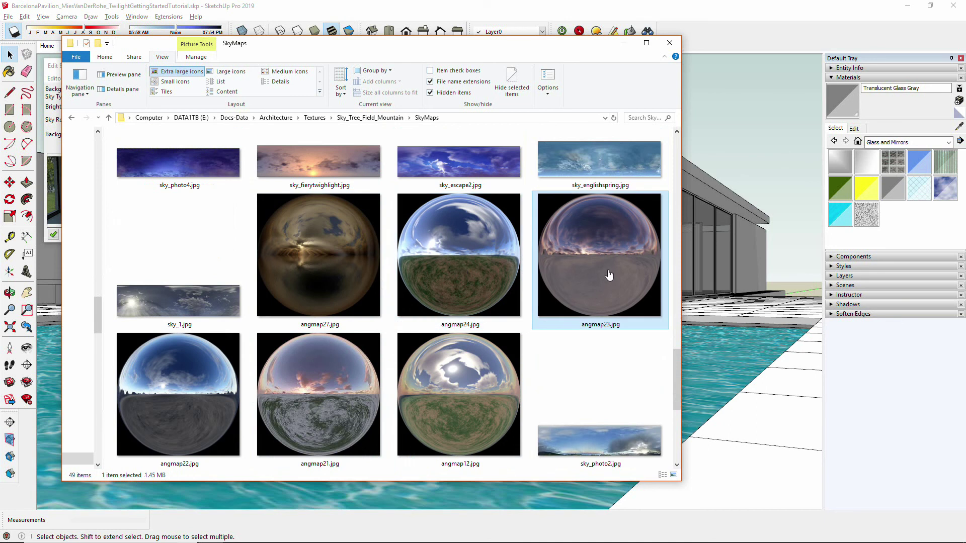
click(179, 397)
click(294, 398)
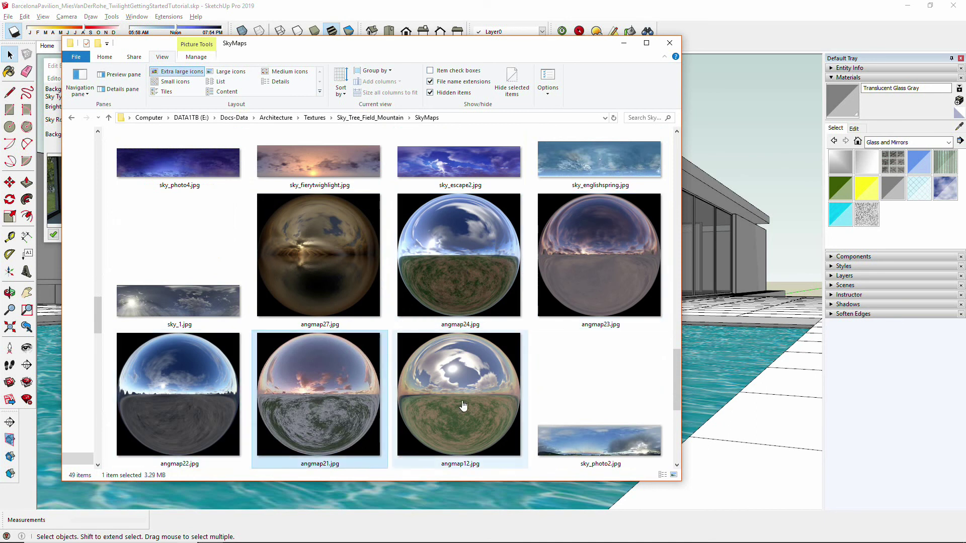
click(463, 405)
click(448, 247)
click(548, 243)
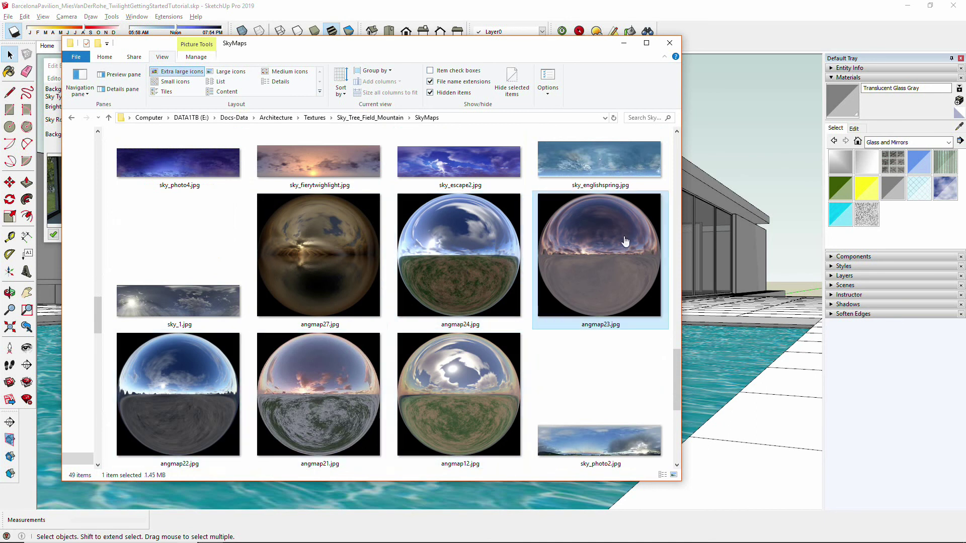
click(341, 253)
drag(344, 46, 536, 47)
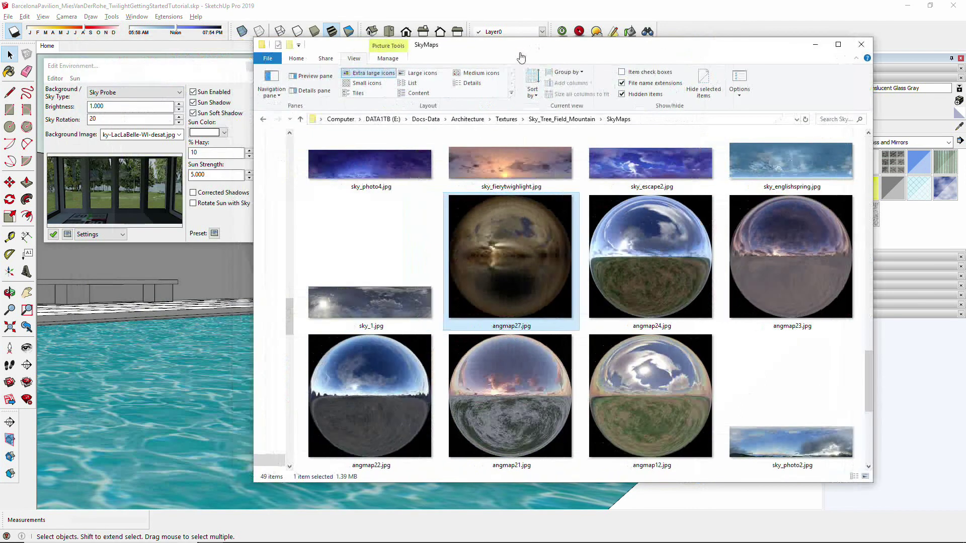
click(165, 92)
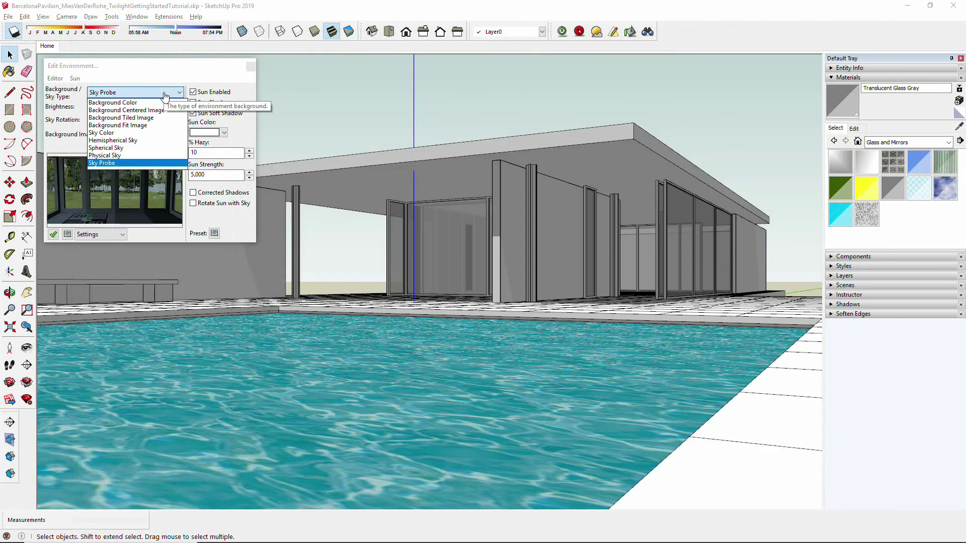
- Compare Spherical Sky, then return the sky type to Sky Probe with the Sky-LacLaBelle-WI-desat.jpg background
click(116, 149)
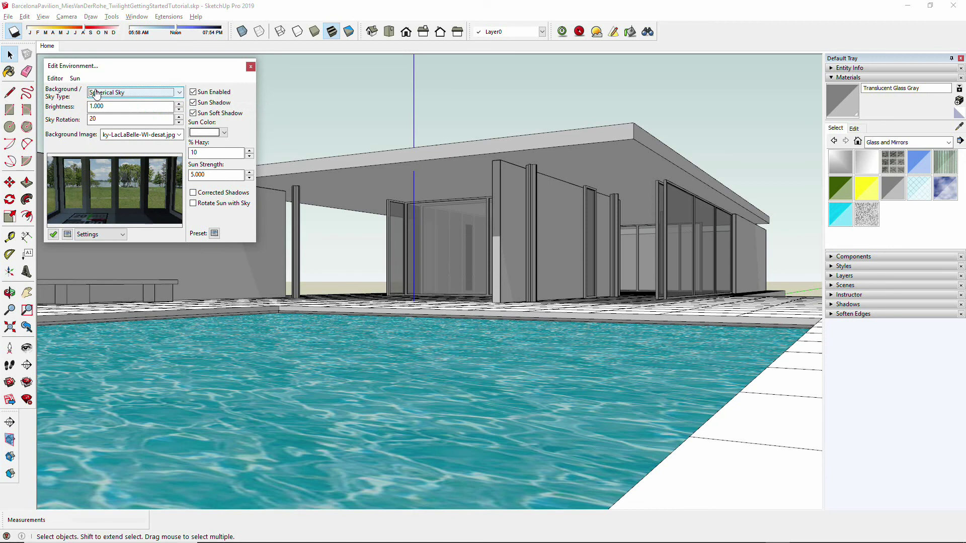
click(160, 94)
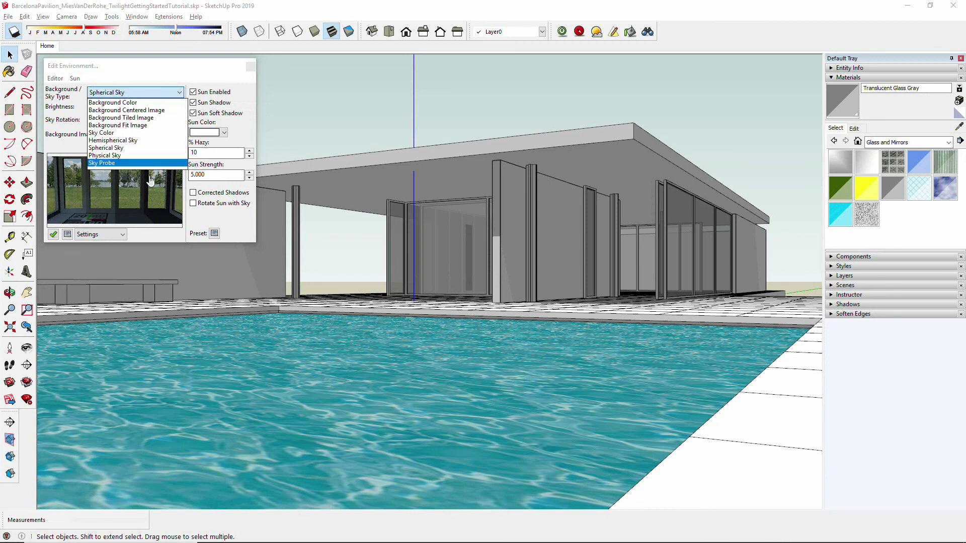
click(151, 163)
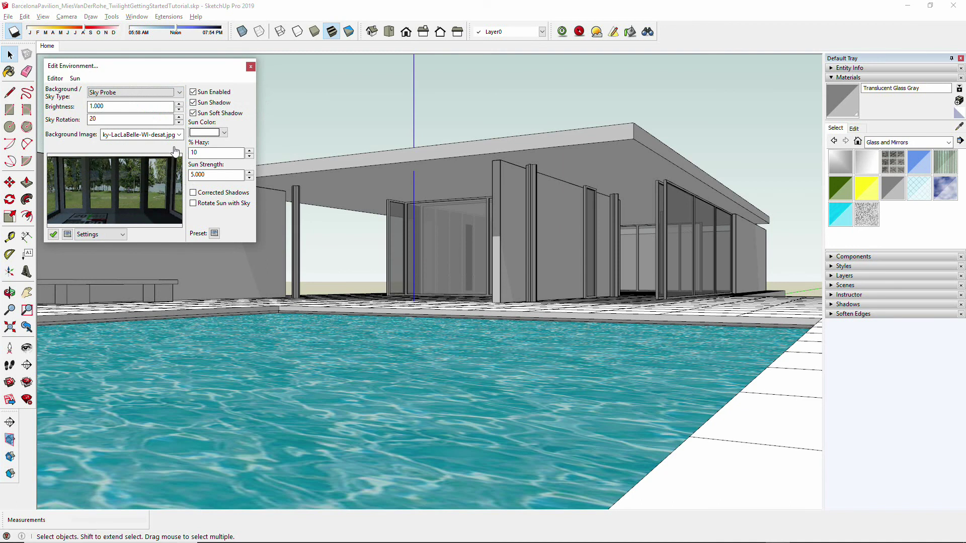
click(164, 135)
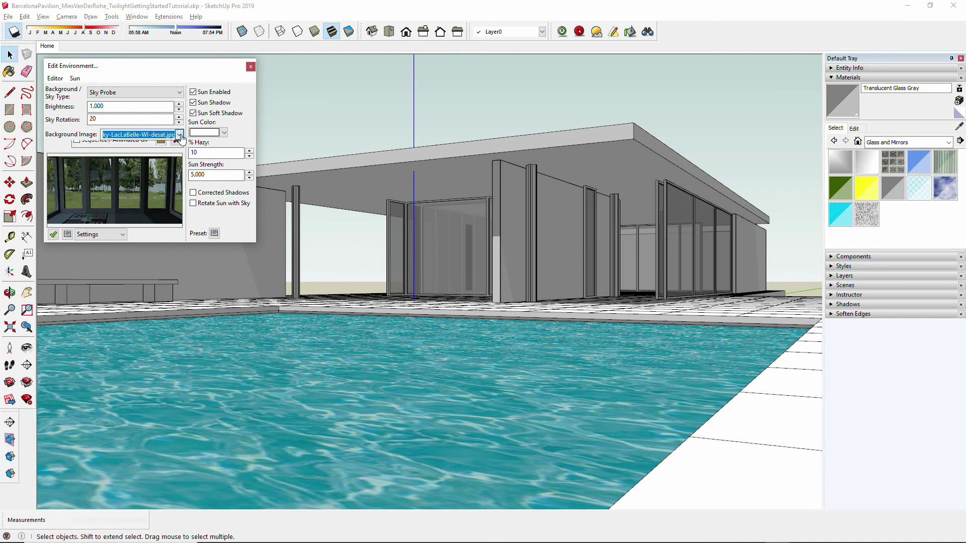
click(166, 94)
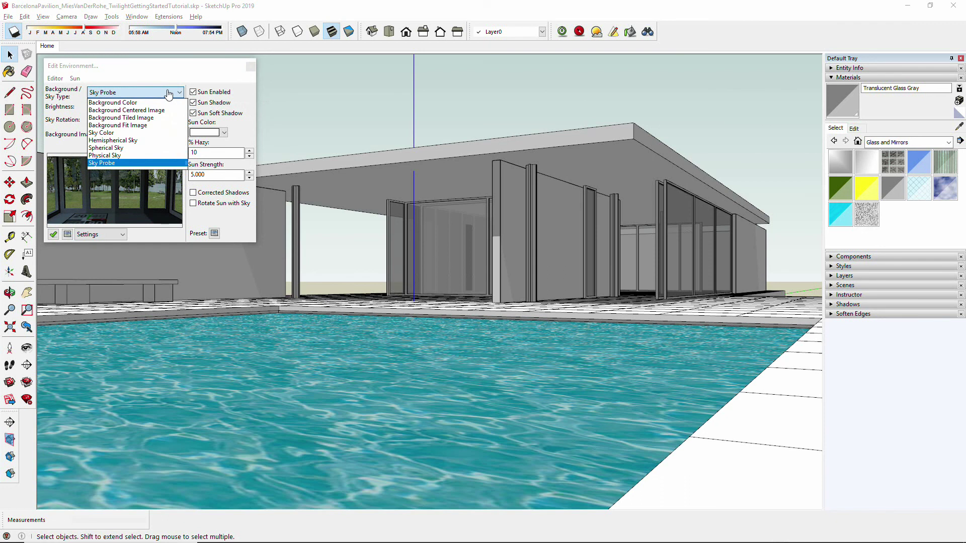
- Try Hemispherical Sky, check the sky map images in Explorer, then settle on Spherical Sky
click(127, 142)
key(alt+Tab)
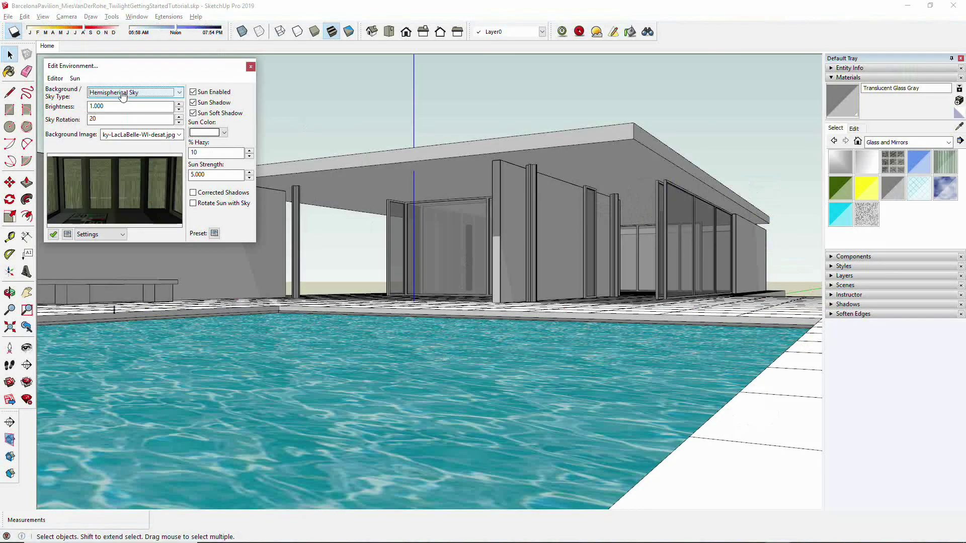
click(125, 93)
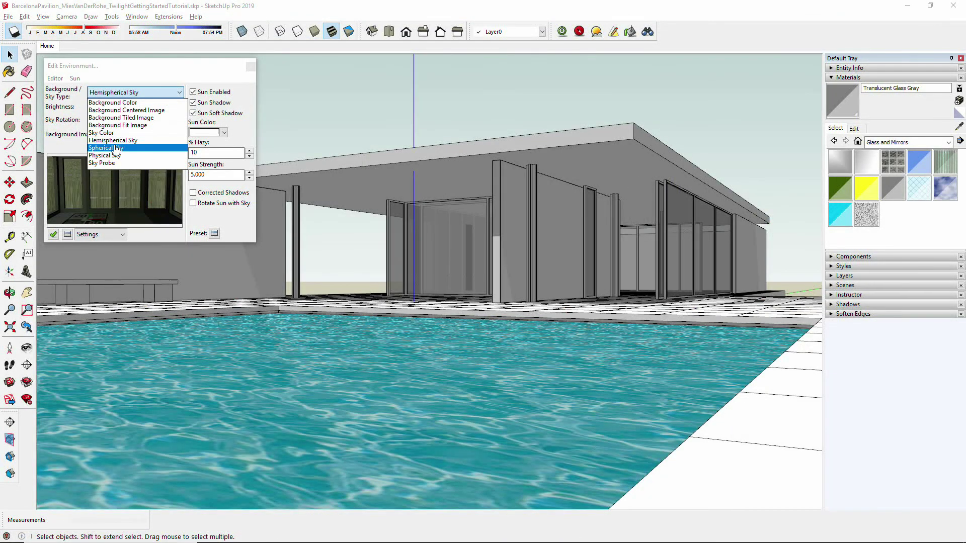
click(113, 144)
- Restart the Exploration Render with the new sky and reposition and resize its preview window
click(579, 31)
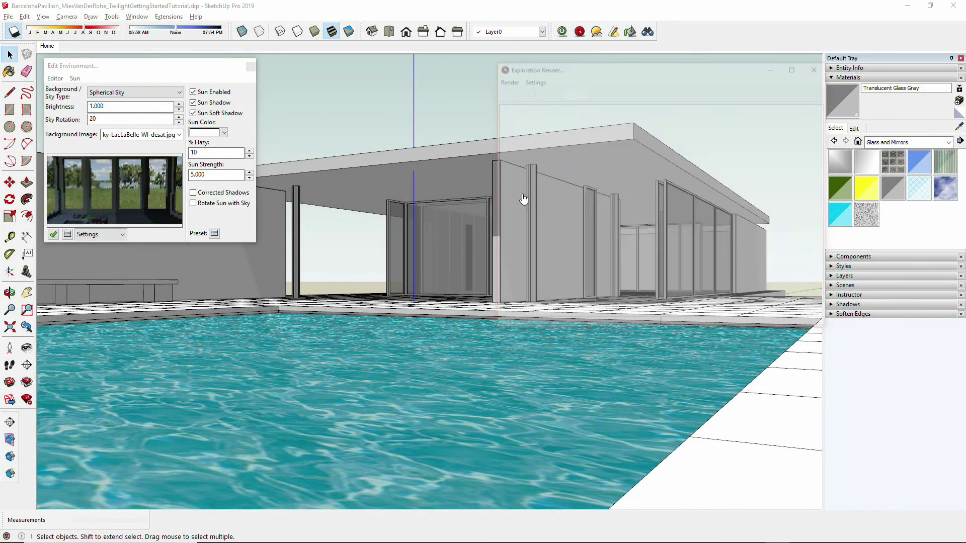
click(536, 92)
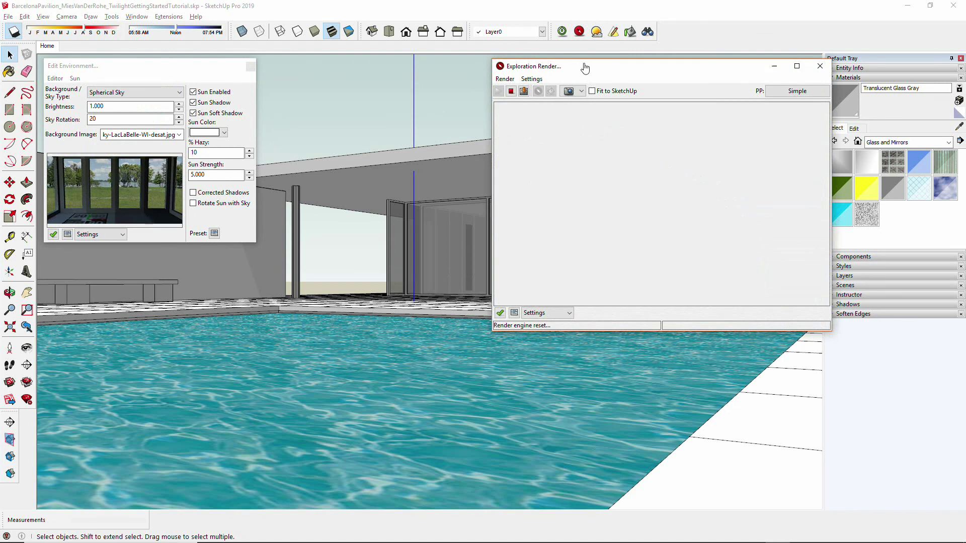
drag(567, 80, 485, 82)
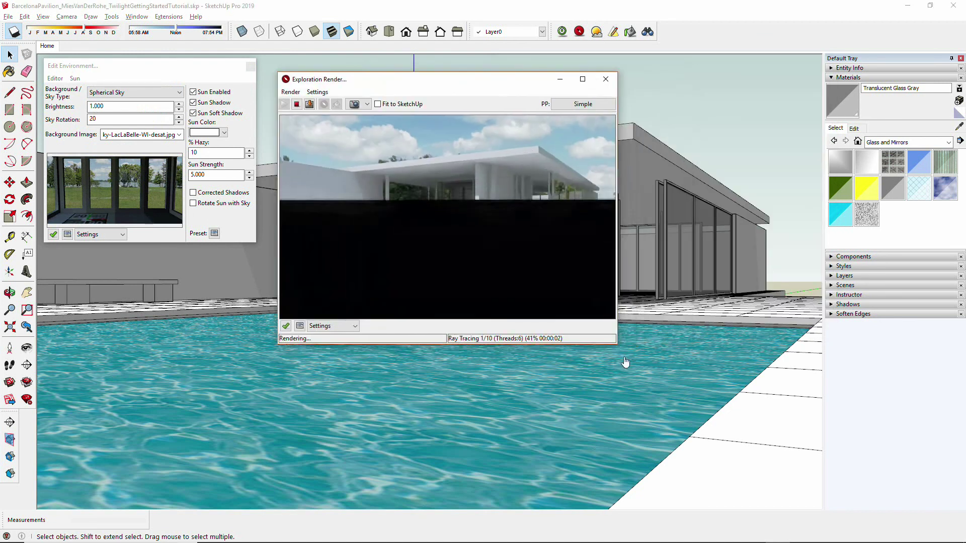
mouse_move(615, 344)
mouse_down()
mouse_move(679, 382)
mouse_move(680, 371)
mouse_up()
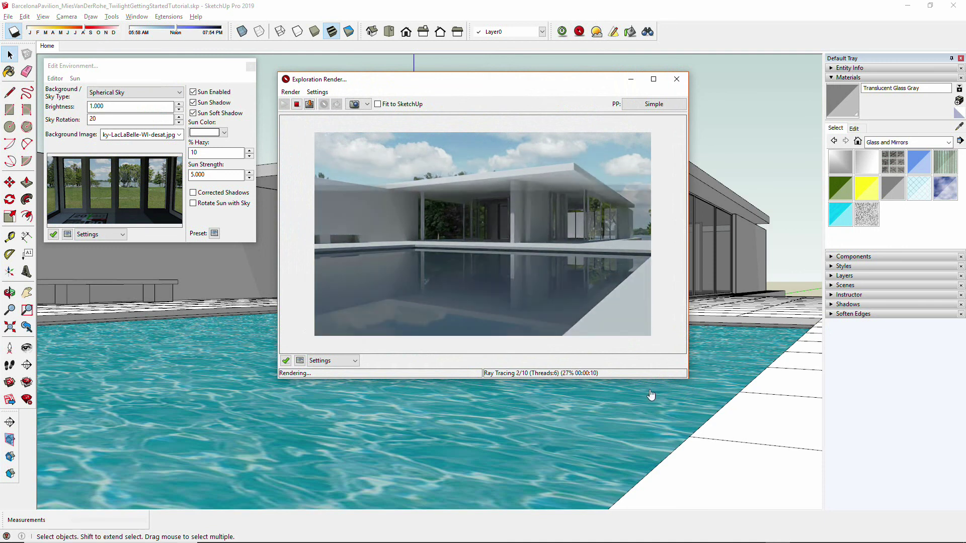
drag(502, 81, 486, 69)
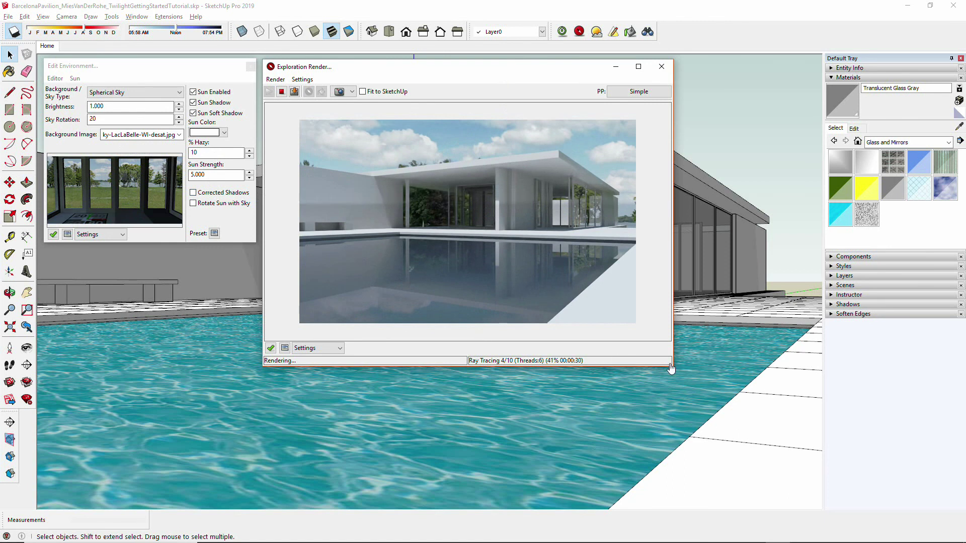
mouse_move(672, 367)
mouse_down()
mouse_move(636, 332)
mouse_move(617, 352)
mouse_up()
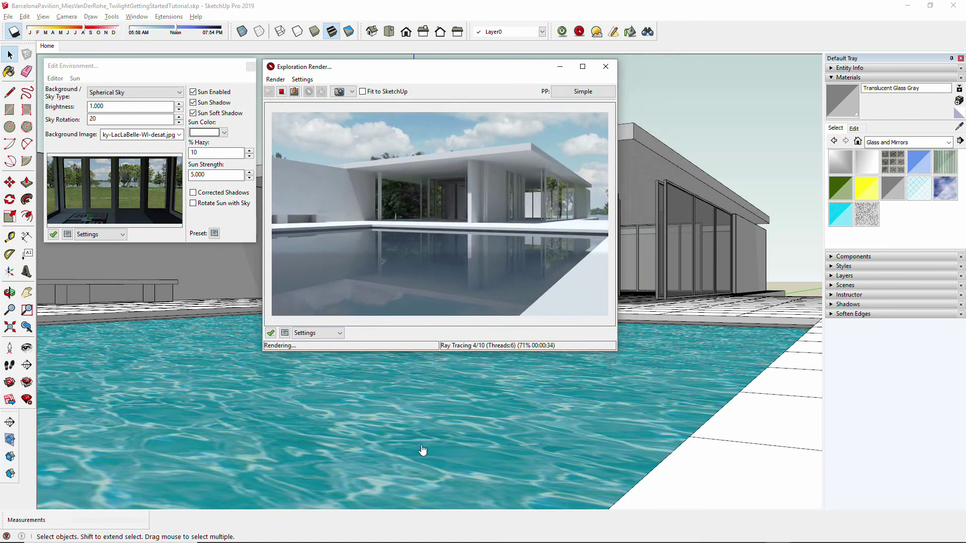